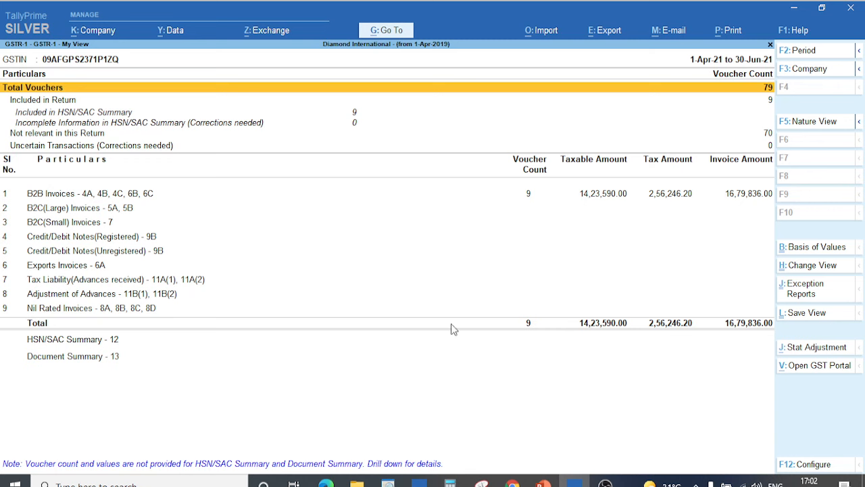
Step: Switch to Chrome and open the gst.gov.in home page in a new browser tab
left_click(389, 483)
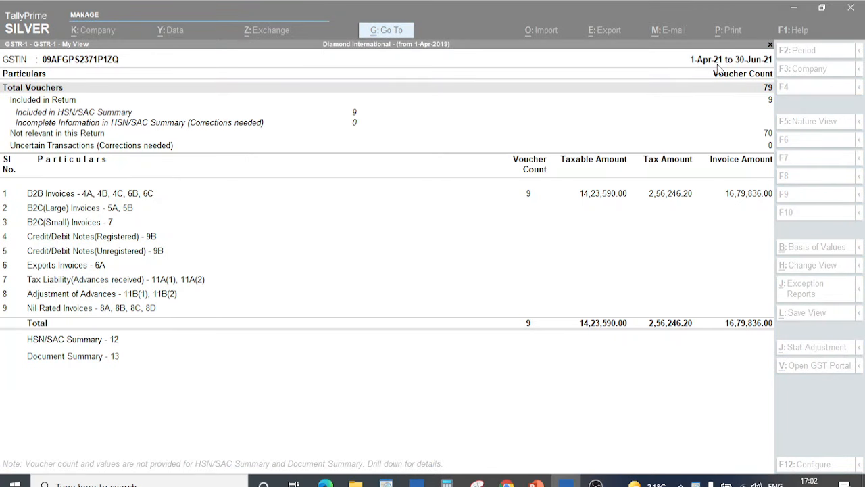
left_click_drag(682, 50, 791, 71)
key("alt+Tab")
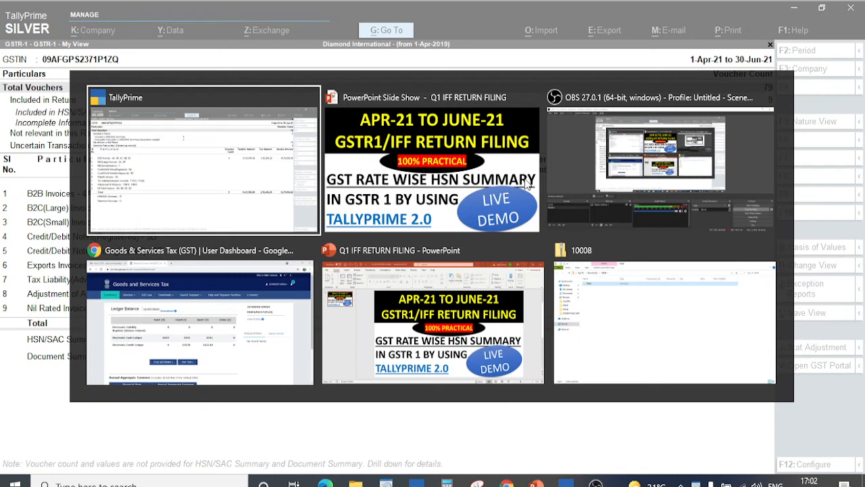
key("alt+Tab")
key("alt+Tab")
key("alt+Tab")
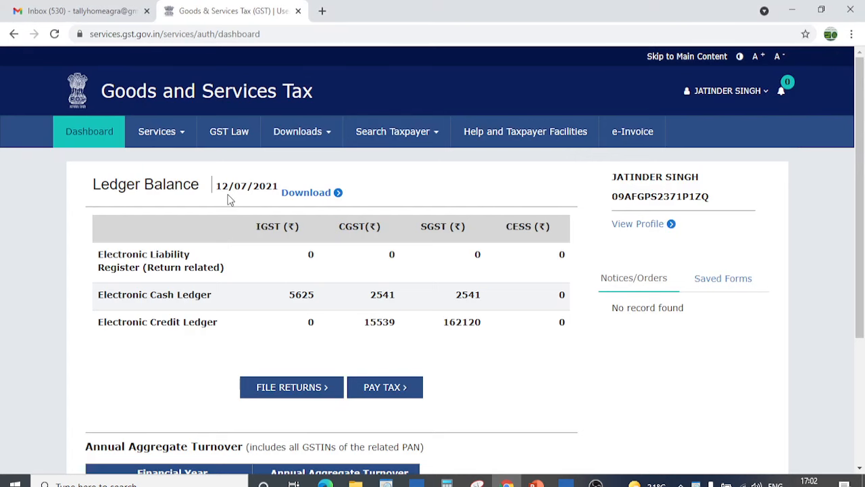
left_click(322, 12)
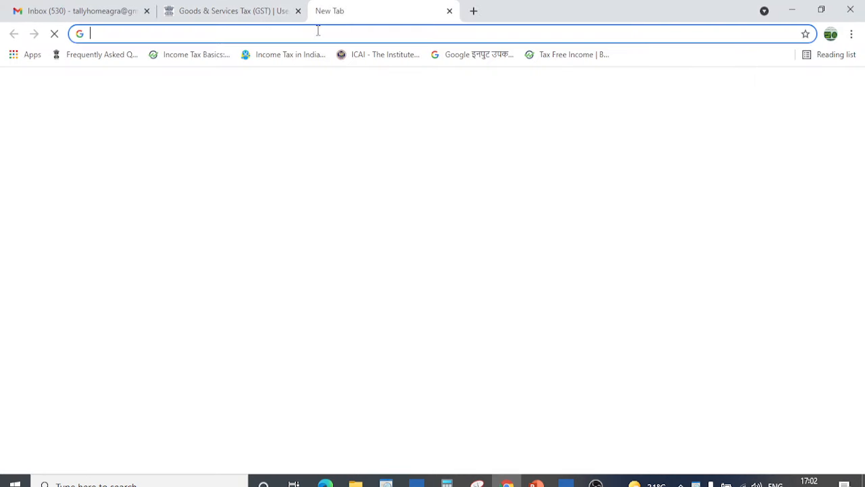
type("gst")
key("Return")
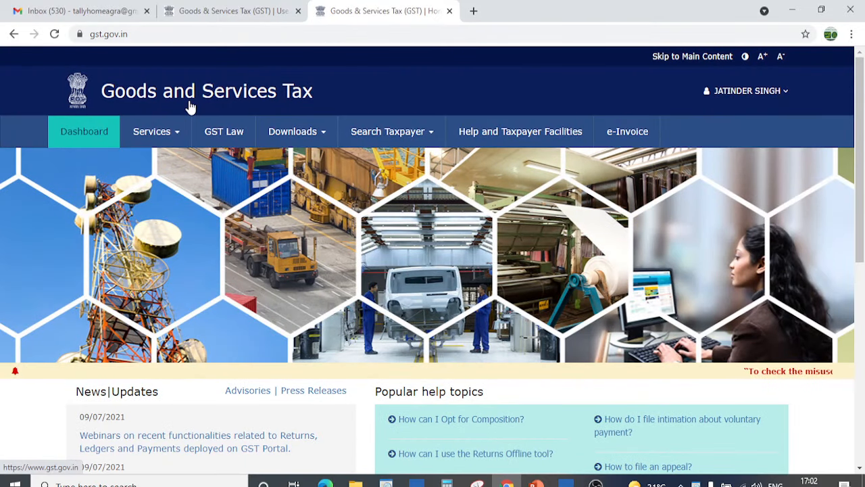
Step: Open the Tax liabilities and ITC comparison report on the GST portal for financial year 2021-22
left_click(167, 142)
mouse_move(215, 177)
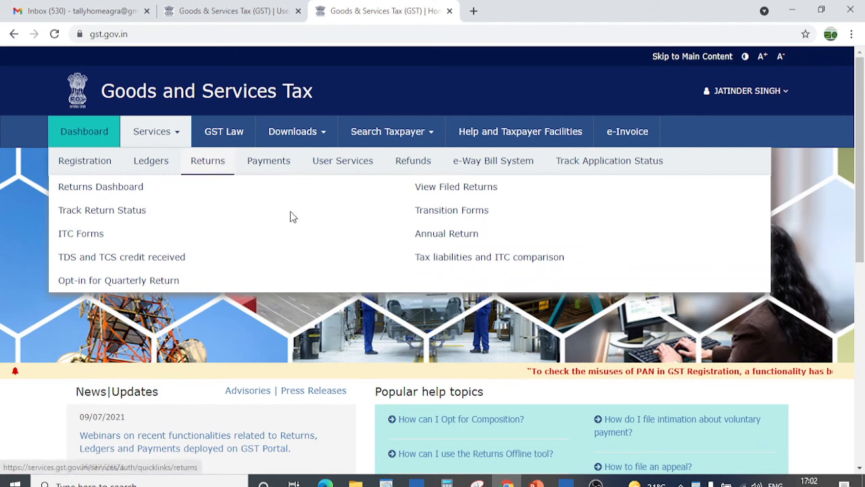
left_click(452, 259)
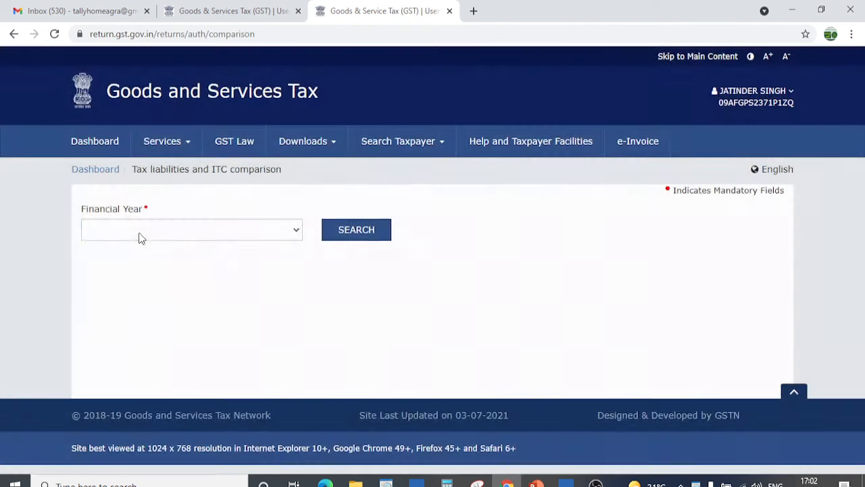
left_click(140, 234)
left_click(133, 261)
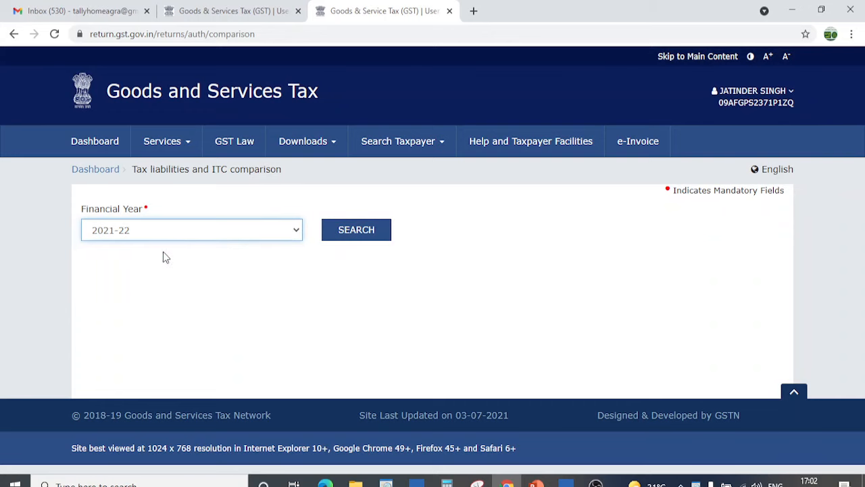
left_click(342, 233)
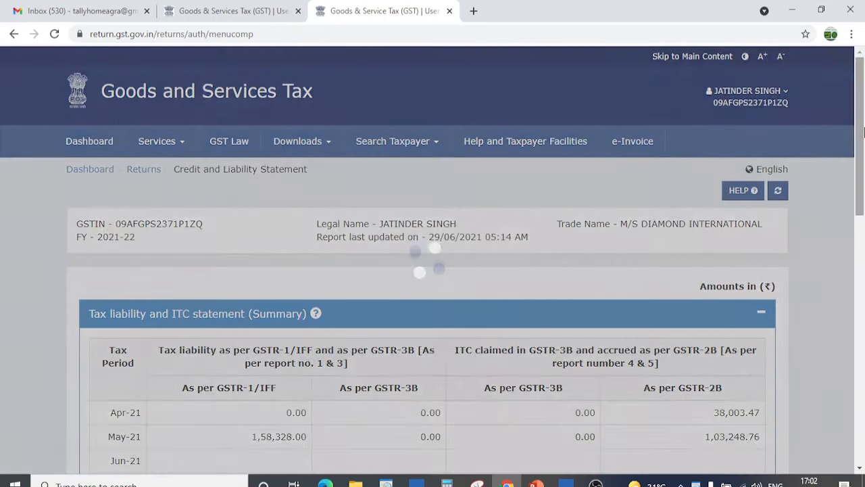
Step: Examine the GSTR-1/IFF tax liability for April, May and June 2021 in the Tax liability and ITC statement summary
scroll(390, 211, "down", 3)
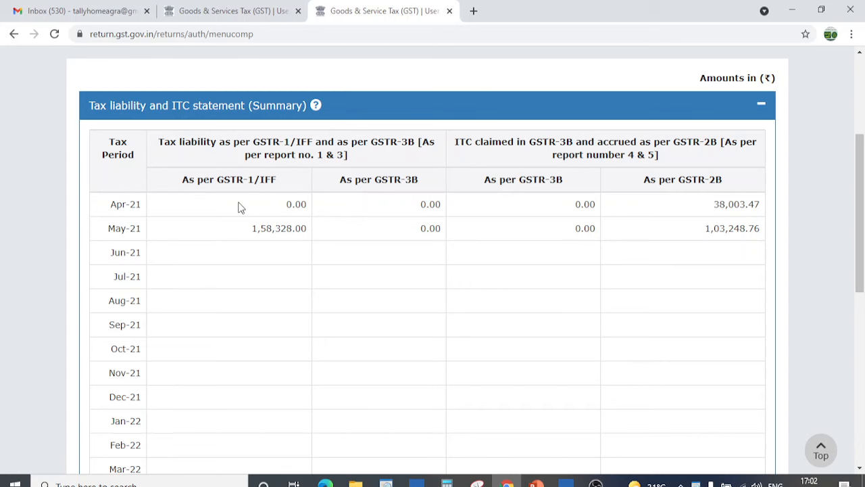
left_click_drag(264, 195, 316, 209)
left_click_drag(241, 221, 312, 235)
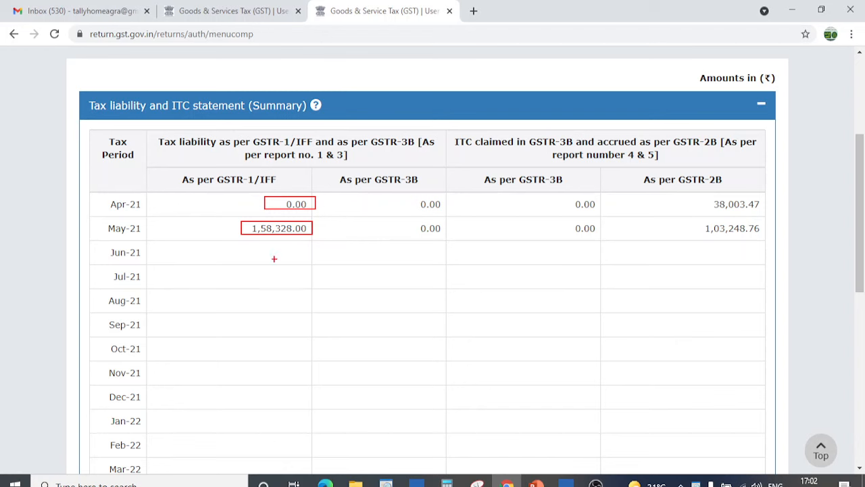
left_click_drag(247, 247, 296, 256)
left_click_drag(234, 218, 323, 239)
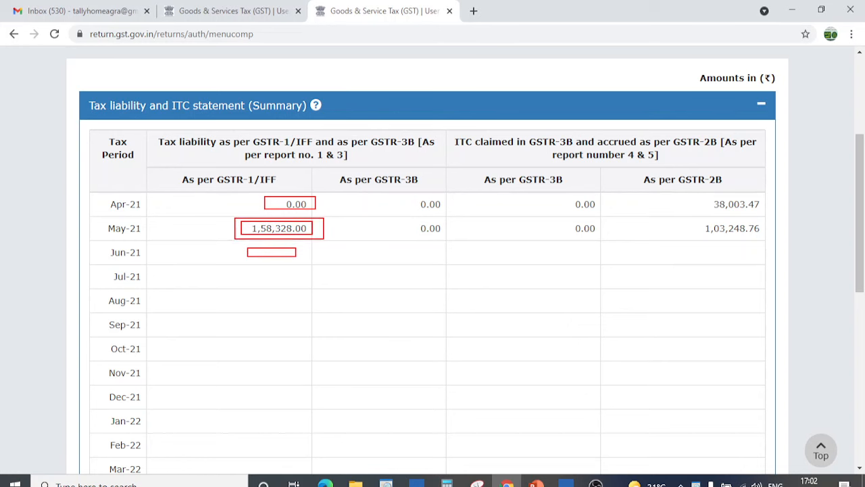
key("Escape")
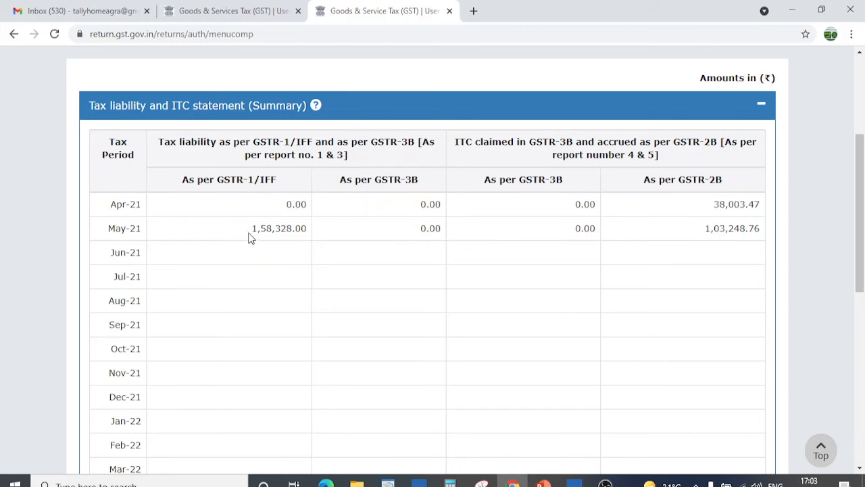
key("ctrl+2")
left_click_drag(235, 216, 322, 235)
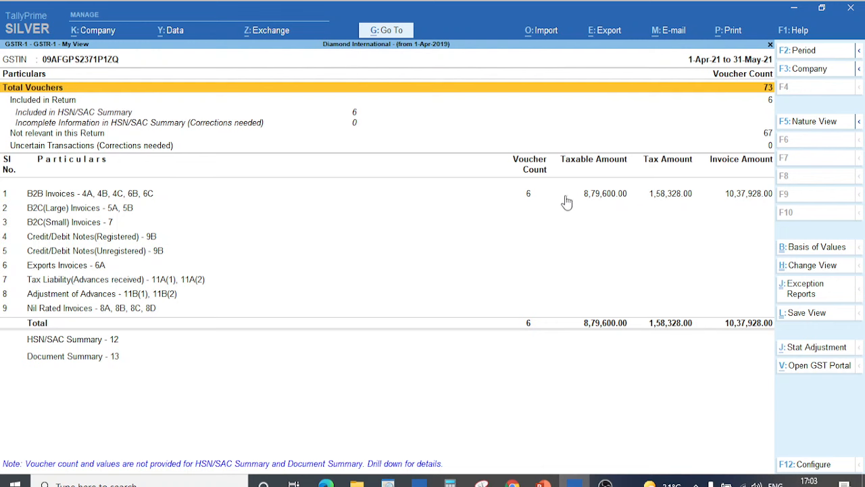
Step: Compare the B2B tax amount in TallyPrime's April to May GSTR-1 report with the May-21 GSTR-1/IFF liability in Chrome, ending in TallyPrime
left_click(667, 194)
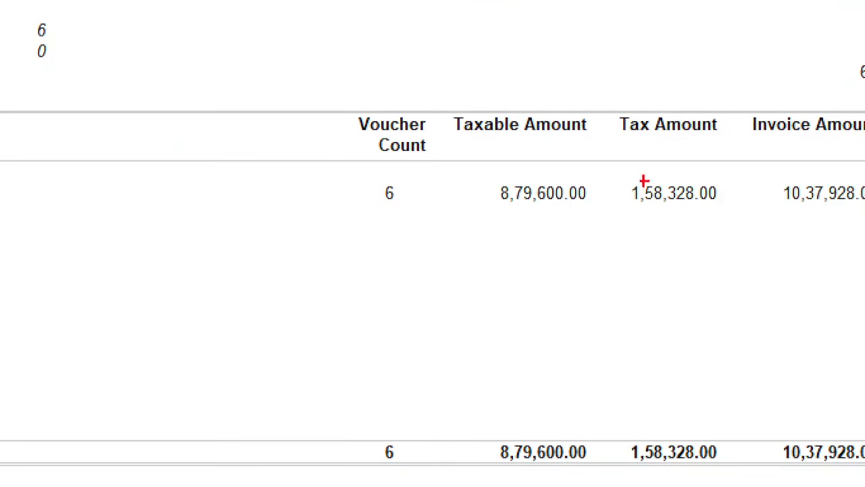
left_click_drag(624, 168, 764, 249)
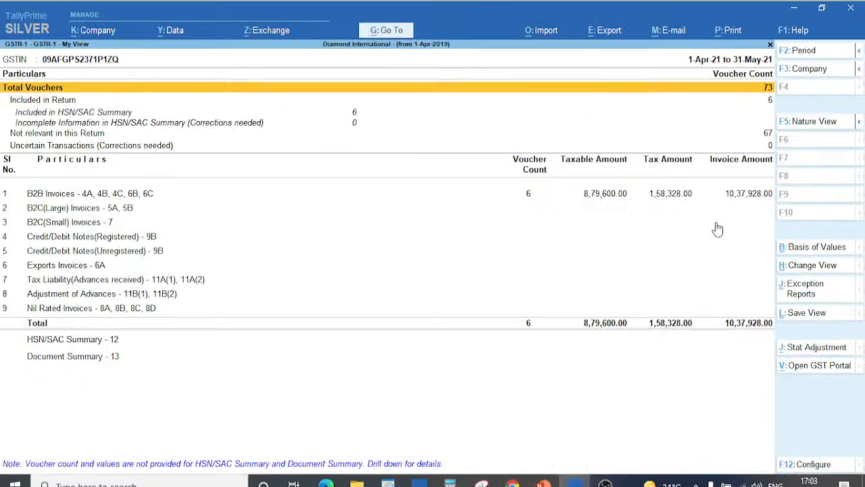
key("alt+Tab")
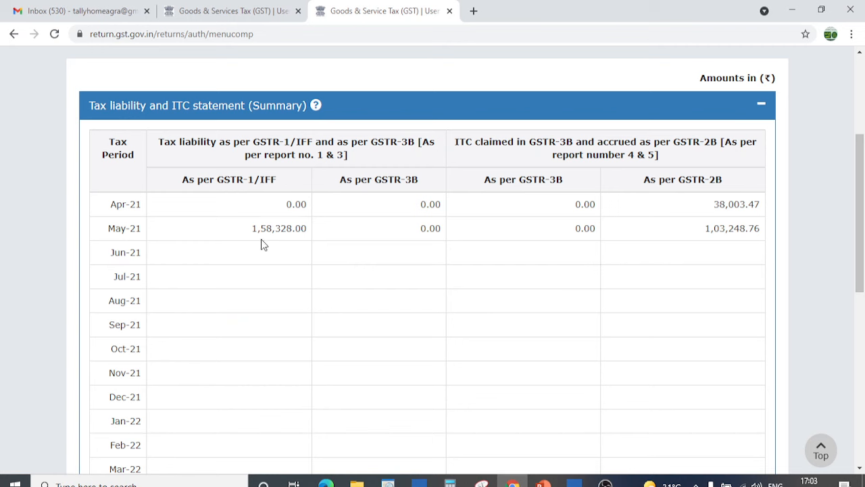
key("ctrl+2")
left_click_drag(246, 222, 321, 236)
key("Escape")
key("alt+Tab")
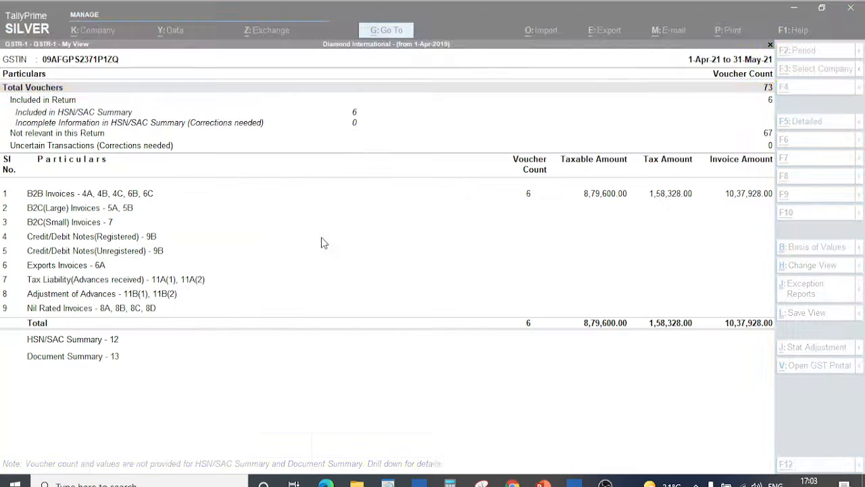
Step: Open the B2B Invoices voucher register from the April to May GSTR-1 report, review its invoices and return to the report
key("Down")
key("Down")
key("Down")
key("Down")
key("Down")
key("Down")
key("Down")
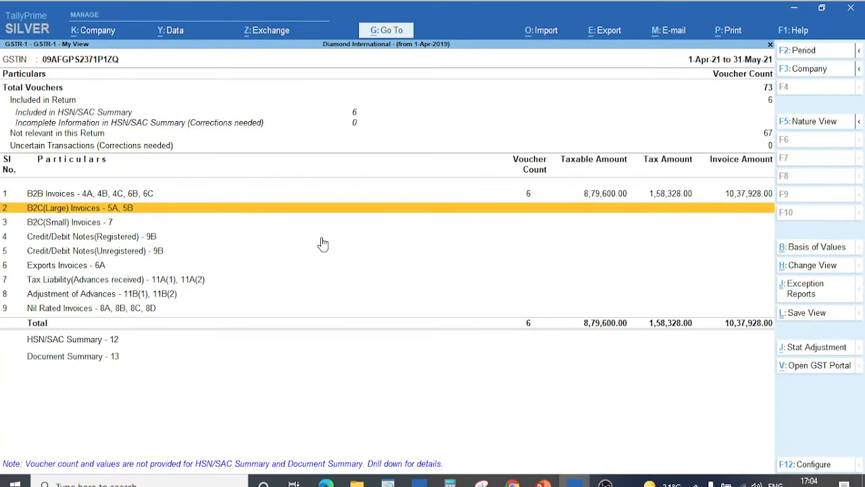
key("Up")
key("Return")
key("Down")
key("Down")
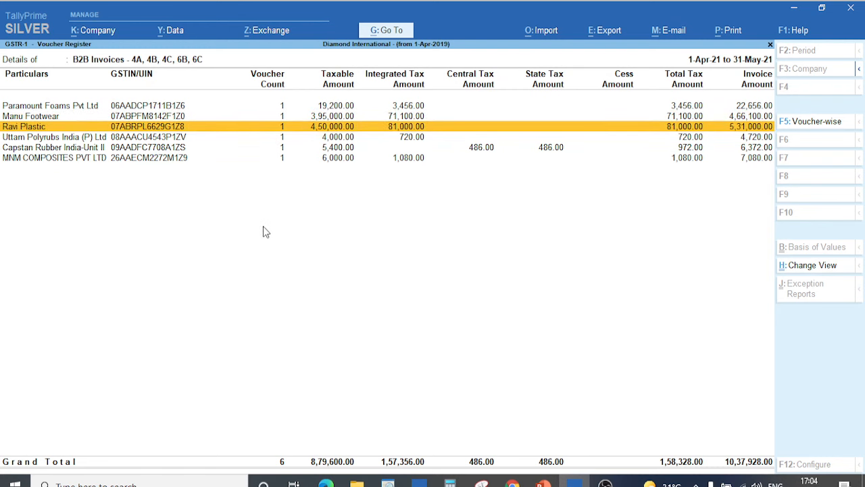
key("Escape")
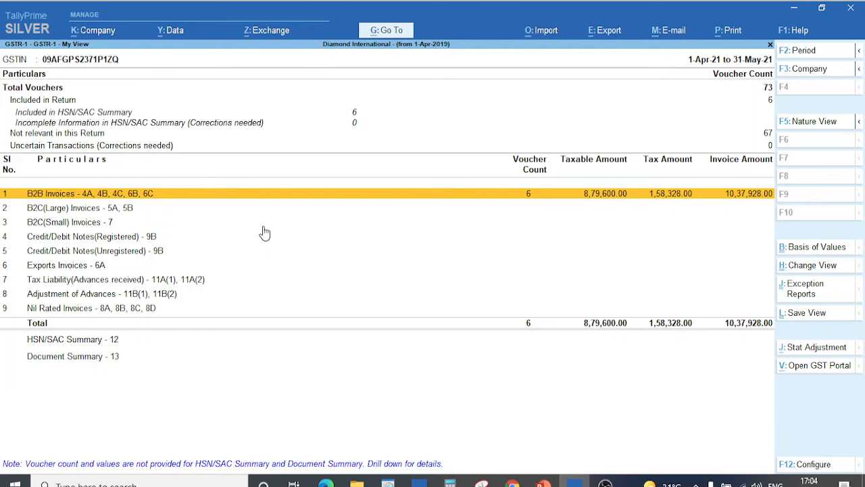
Step: Set the GSTR-1 report period from 1-6-2021 to 30-6-2021
key("F2")
type("1.")
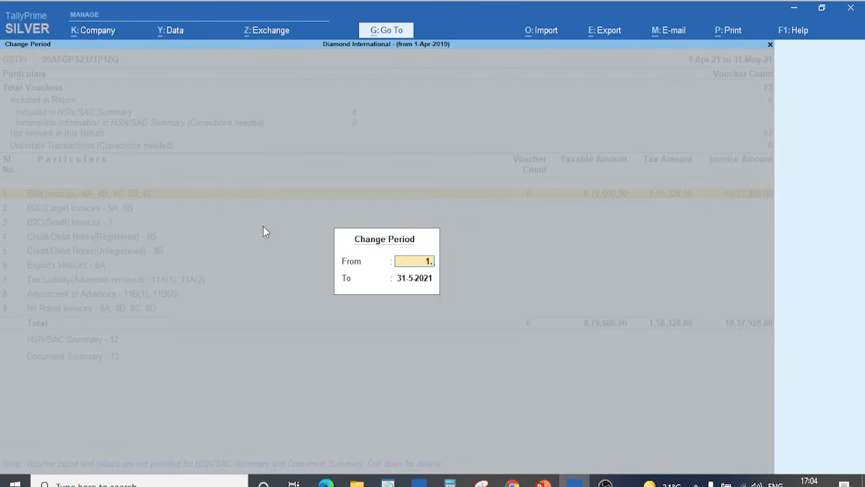
type("6")
key("BackSpace")
type("6.2021")
key("Return")
type("3")
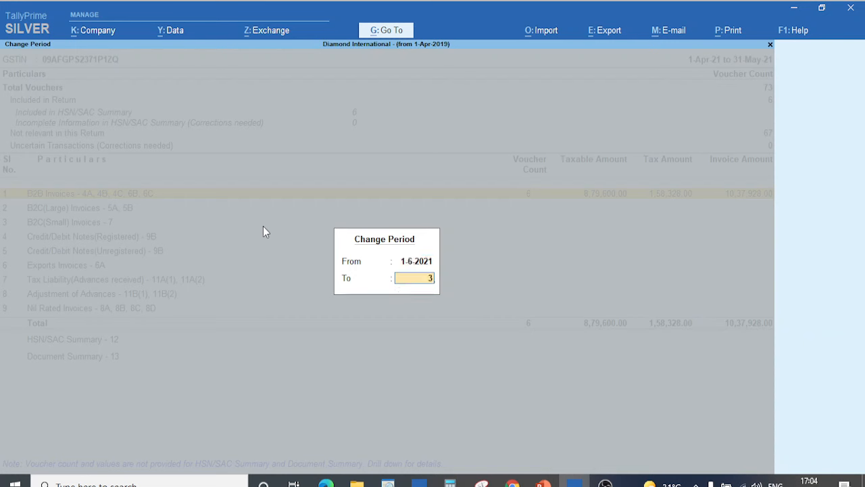
type("0.06.2021")
key("Return")
Step: Go through the sections of the June GSTR-1 report down to Nil Rated Invoices
key("Down")
key("Down")
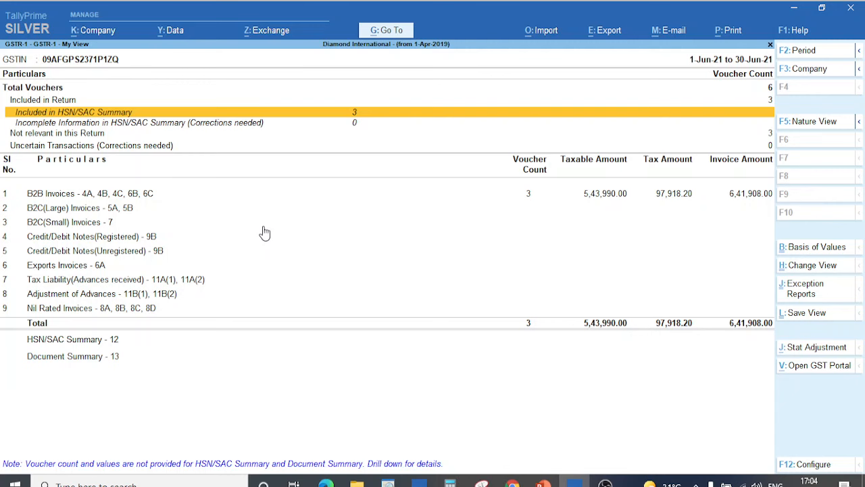
key("Down")
key("Down")
key("Down")
key("Down")
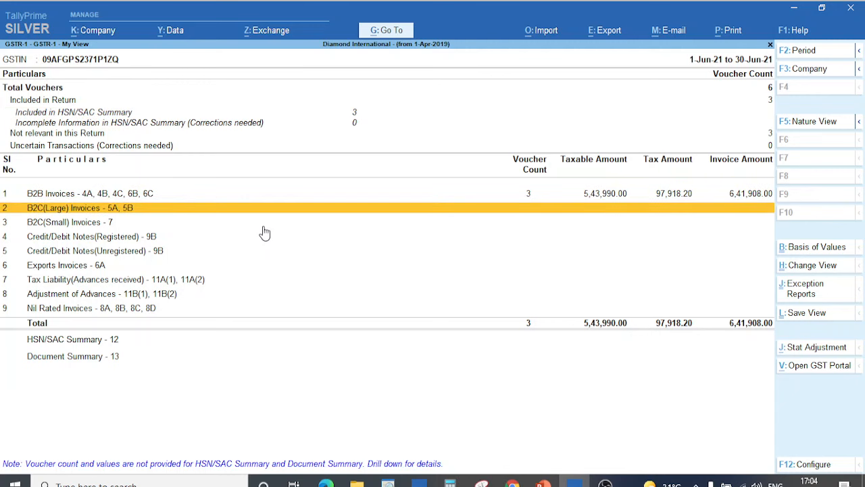
key("Down")
key("Down")
key("Down")
key("Down")
key("Down")
key("Down")
key("Down")
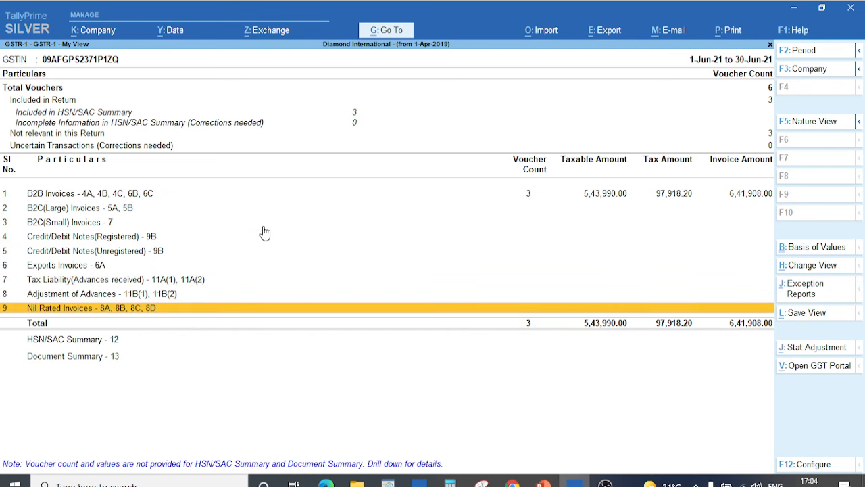
Step: Check the installed TallyPrime release in the About information and return to the GSTR-1 report
key("F1")
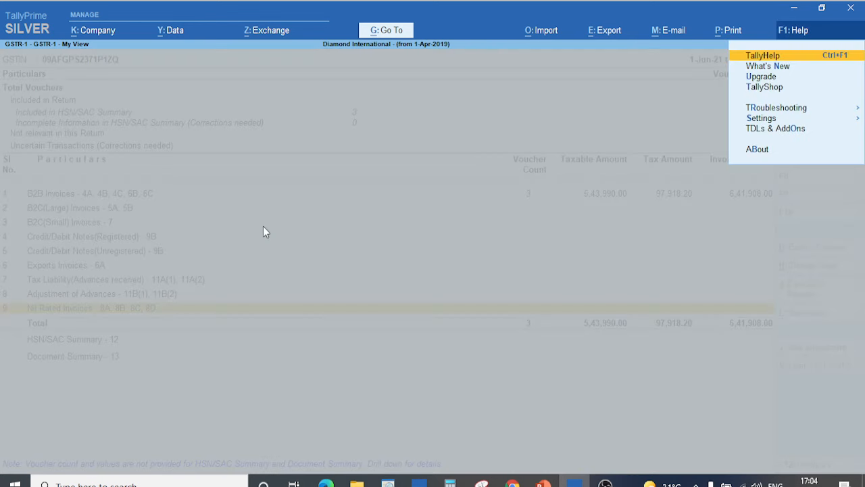
key("b")
key("ctrl+1")
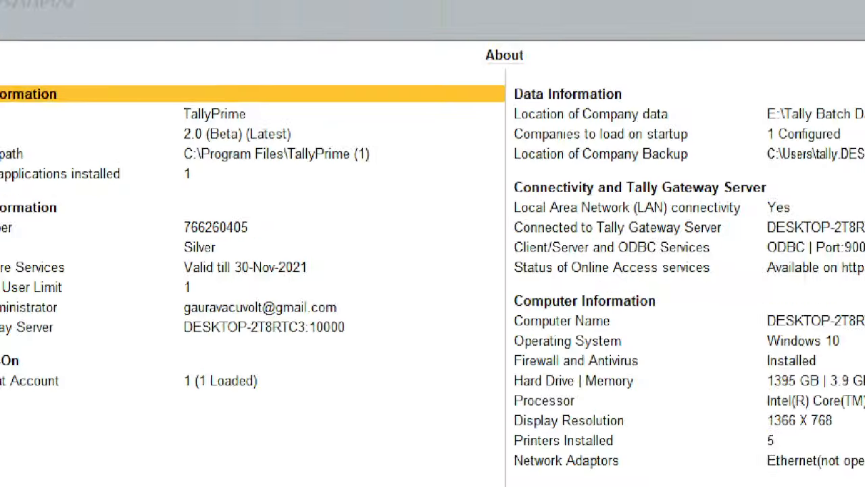
left_click(190, 151)
left_click_drag(169, 108, 359, 140)
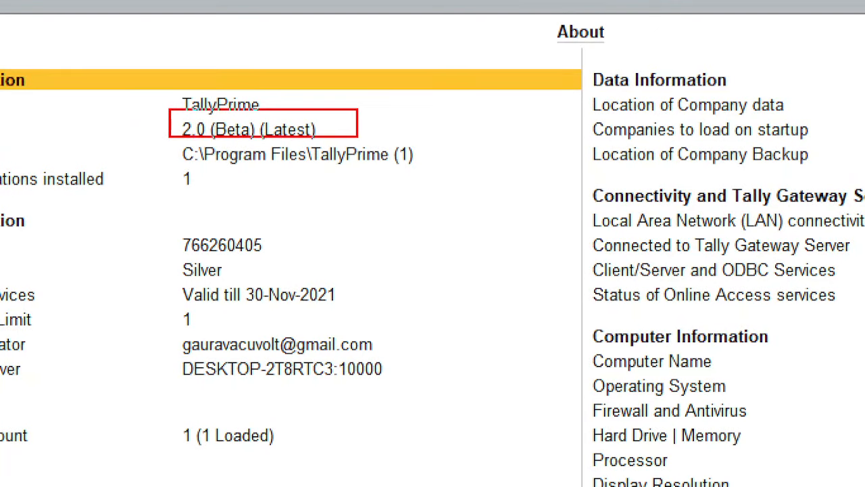
key("Escape")
key("Escape")
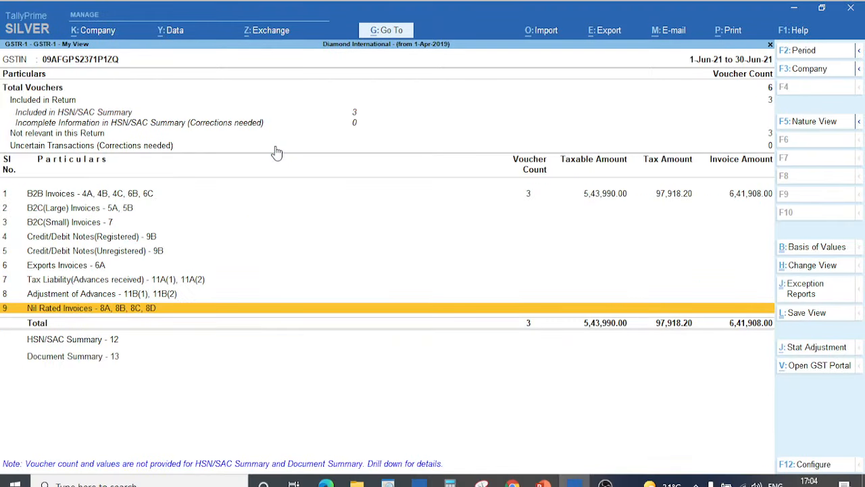
Step: Open the HSN/SAC Summary of the June GSTR-1 report, examine its Tax Rate column and return to the report
key("Down")
key("Down")
key("Up")
key("Return")
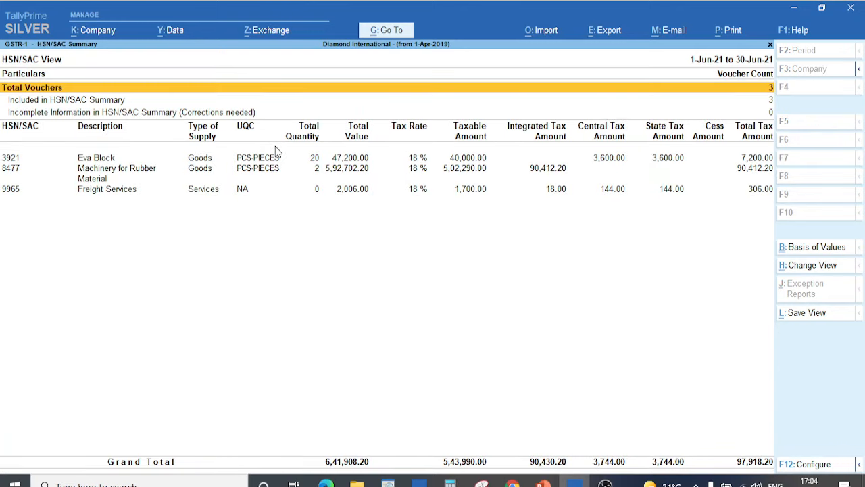
key("ctrl+1")
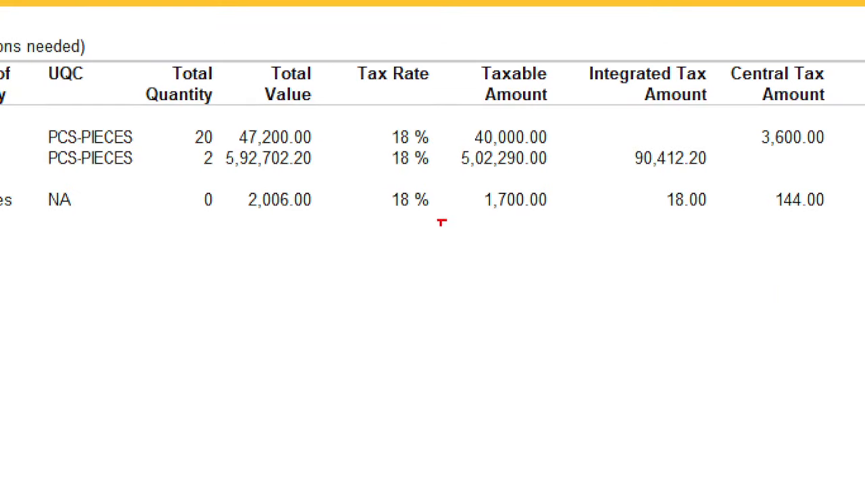
left_click_drag(342, 28, 438, 216)
key("Escape")
key("Escape")
Step: Start the GSTR-1 export in JSON format and set its folder path to the Desktop
key("alt+e")
left_click(438, 252)
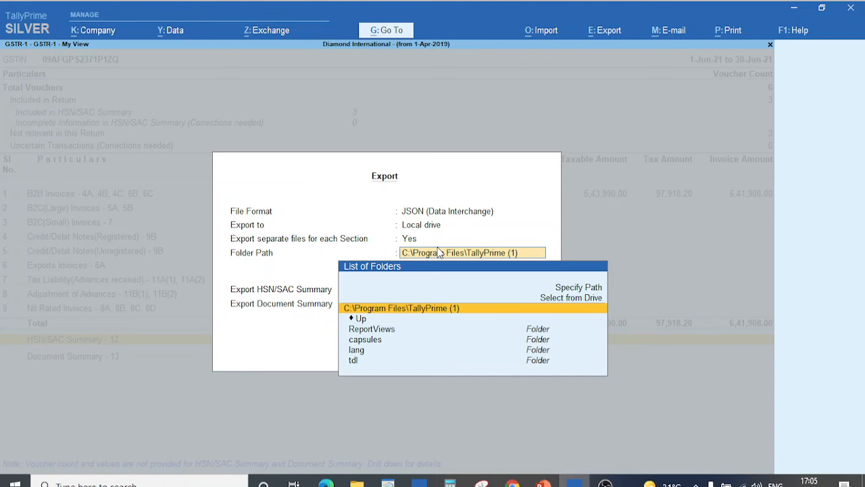
key("Up")
key("Return")
key("Down")
key("Down")
key("Down")
key("Down")
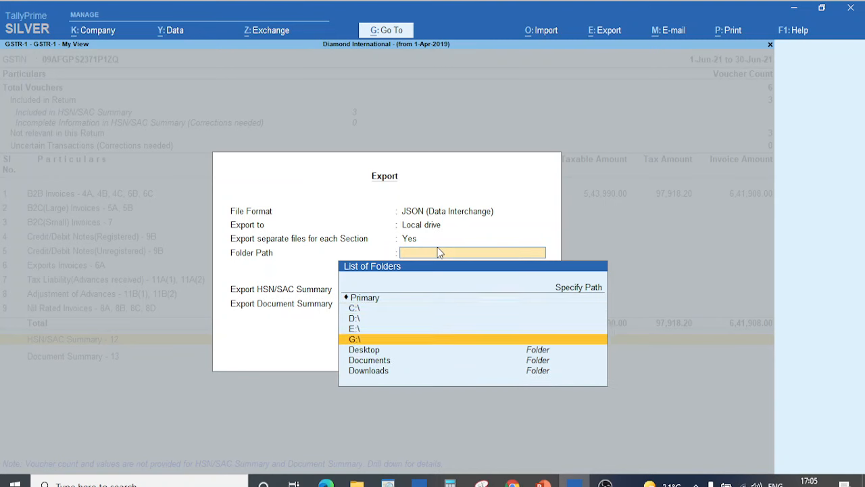
key("Return")
key("Return")
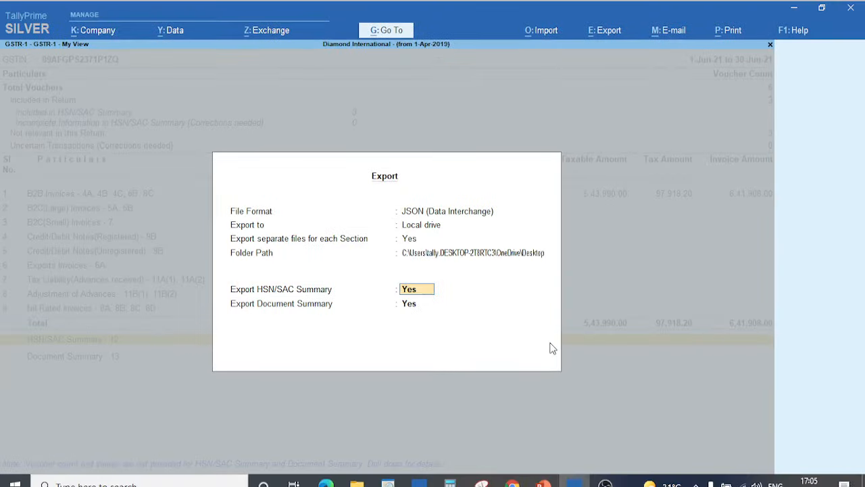
Step: Exclude the HSN/SAC Summary and Document Summary from the June GSTR-1 JSON export and complete the export to the Desktop
type("n")
key("Return")
type("n")
key("Return")
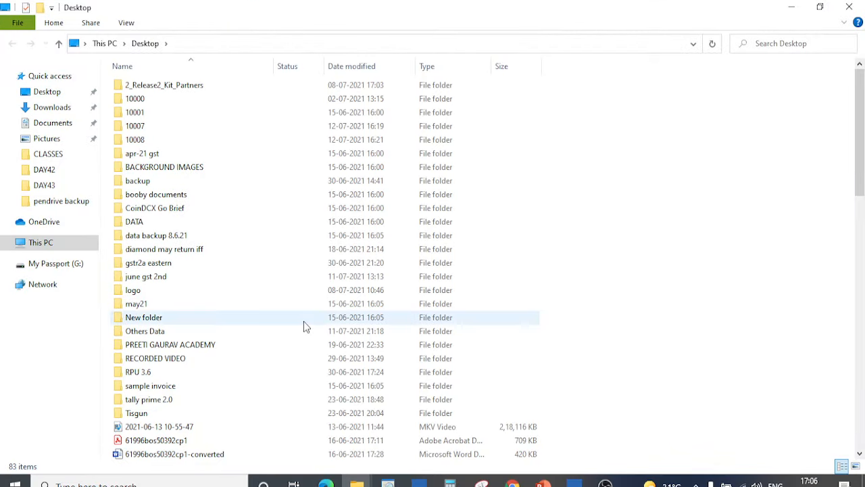
Step: Look through the Desktop folder in File Explorer for the exported June JSON file
scroll(730, 120, "down", 7)
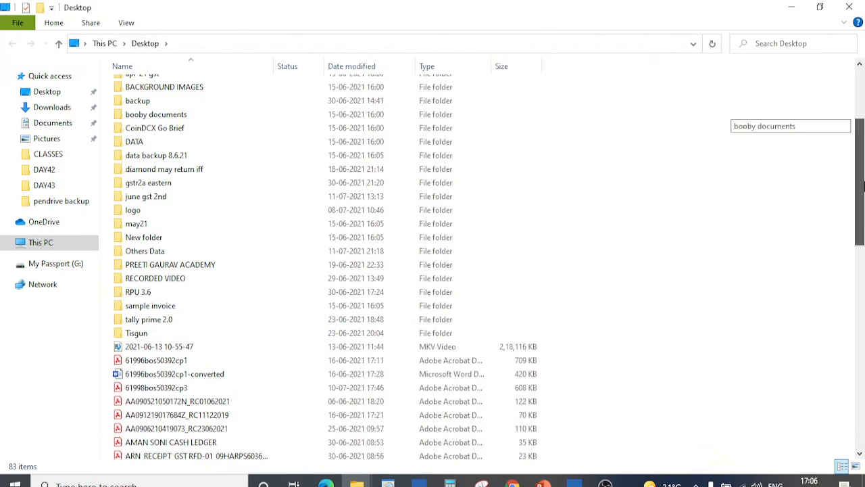
left_click(792, 7)
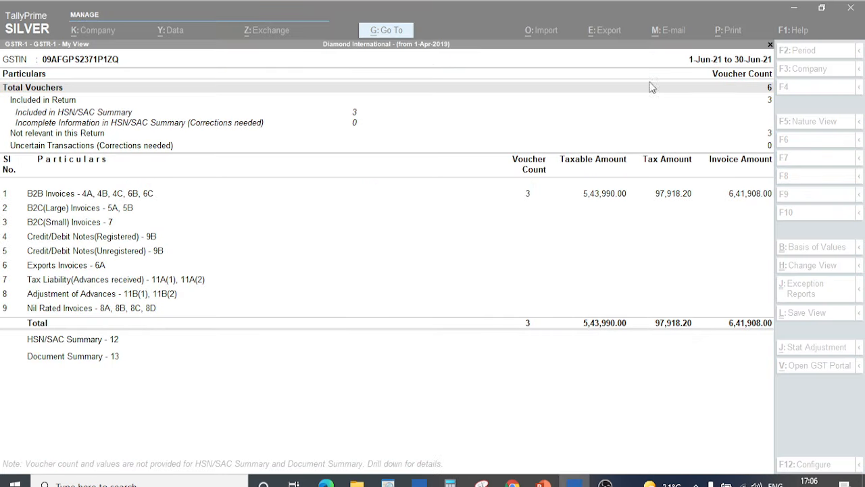
key("super+e")
left_click(52, 93)
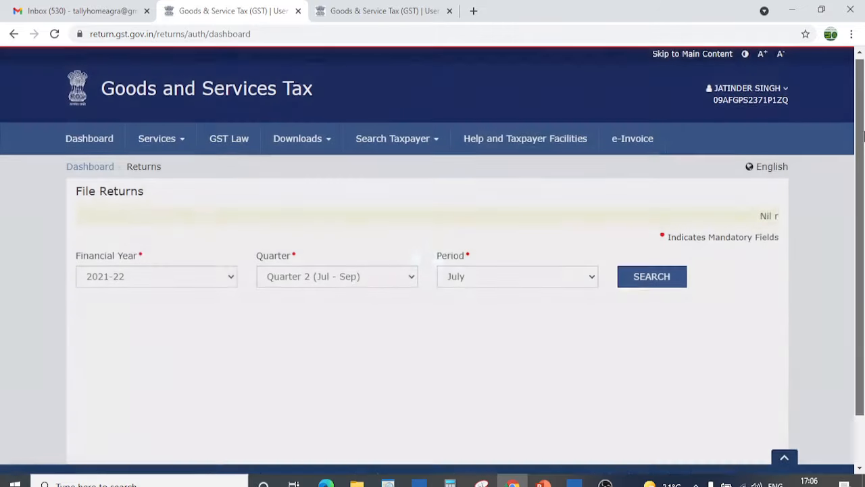
Step: Search the GST portal's returns for Quarter 1 (Apr - Jun), June 2021-22, and open offline preparation for quarterly GSTR1
scroll(455, 232, "down", 1)
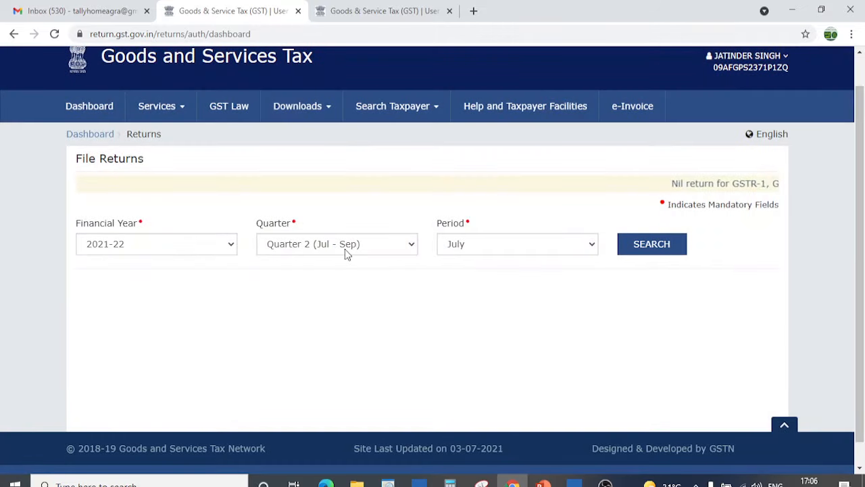
left_click(345, 249)
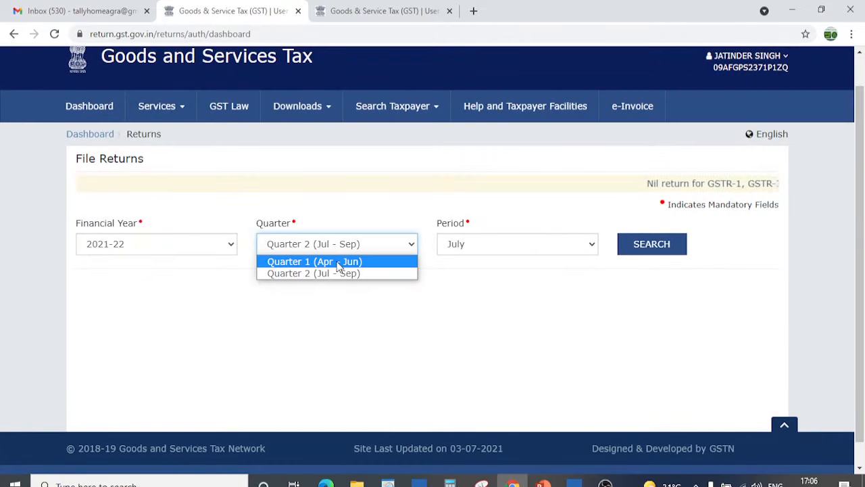
left_click(338, 267)
left_click(652, 243)
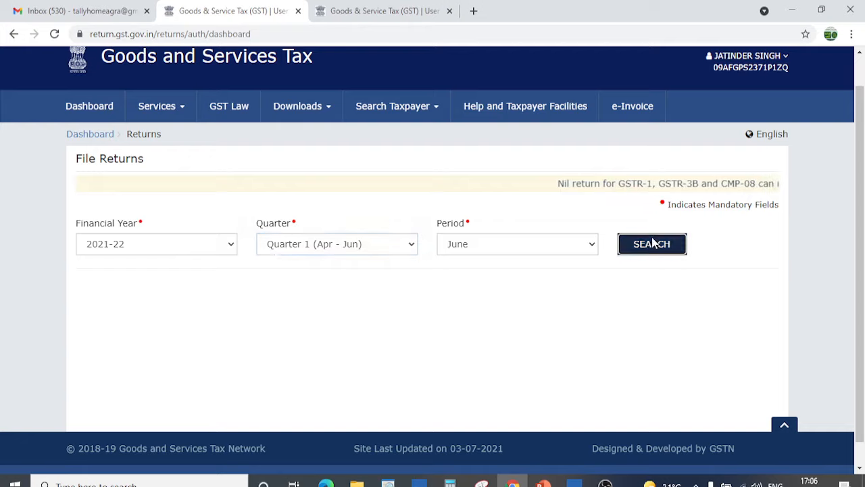
scroll(315, 290, "down", 4)
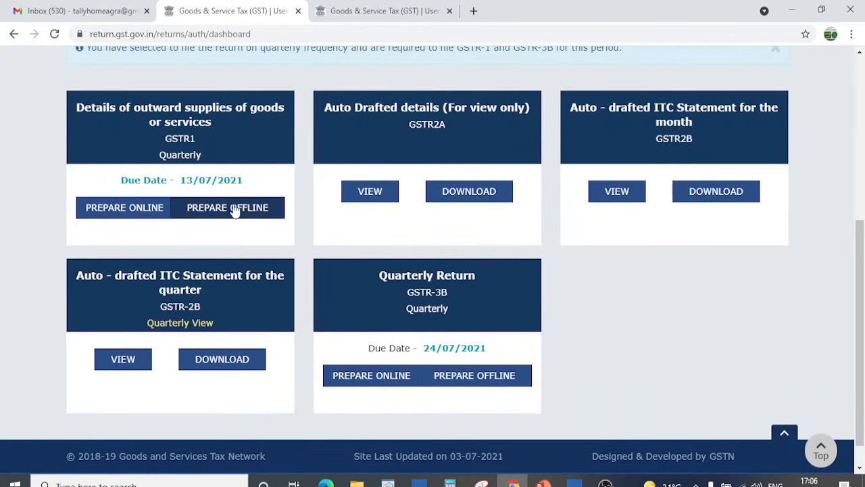
left_click(233, 207)
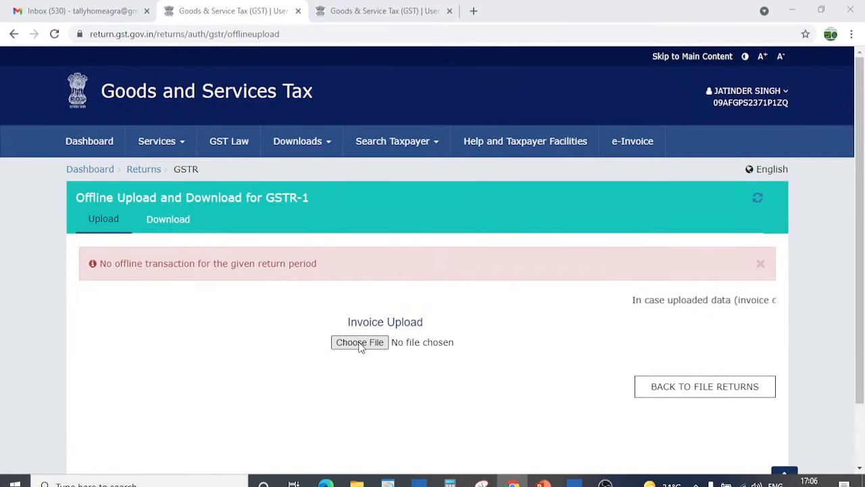
Step: Upload the B2B Jun-Jun 2021-22 JSON file from the Desktop as the GSTR-1 invoice upload
left_click(360, 342)
left_click(59, 78)
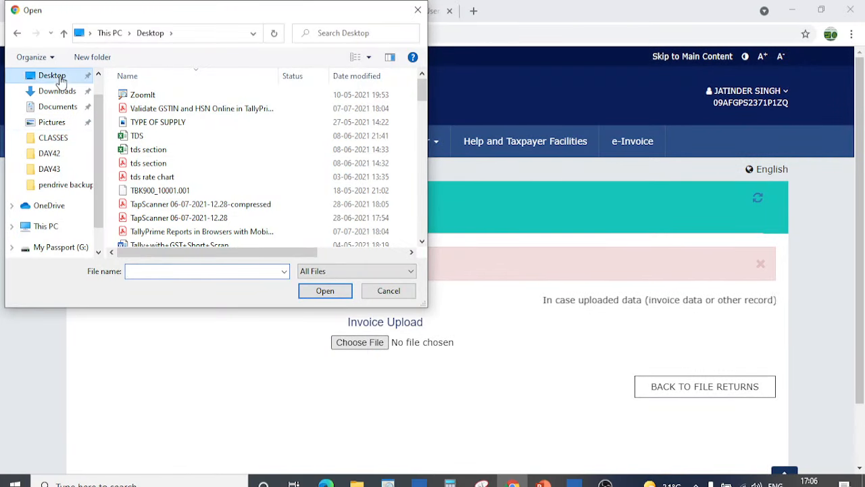
left_click(154, 138)
key("b")
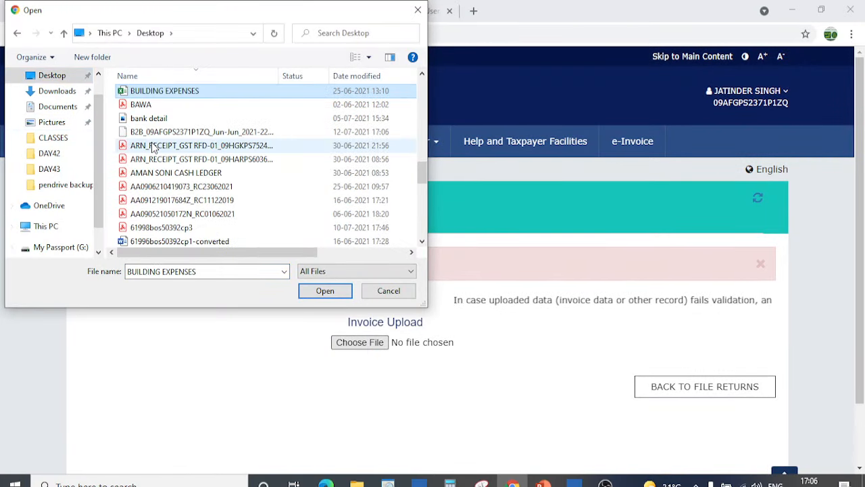
key("b")
key("b")
key("b")
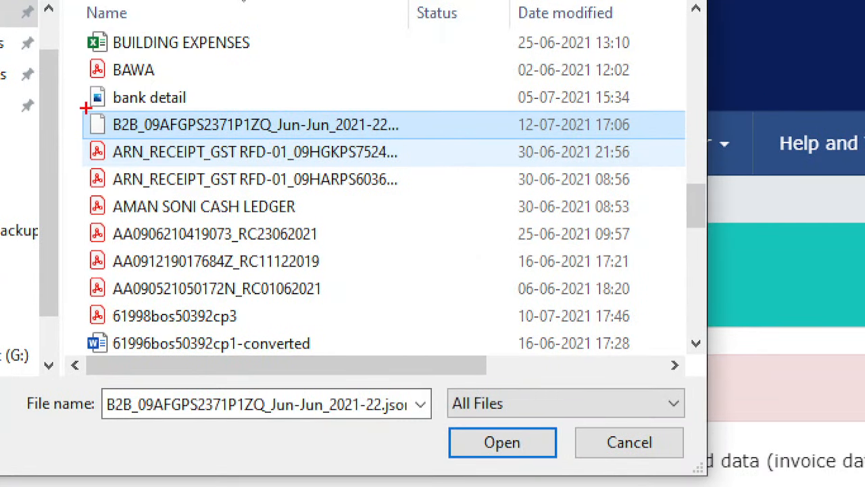
mouse_move(85, 107)
left_mouse_down()
mouse_move(255, 111)
mouse_move(424, 144)
left_mouse_up()
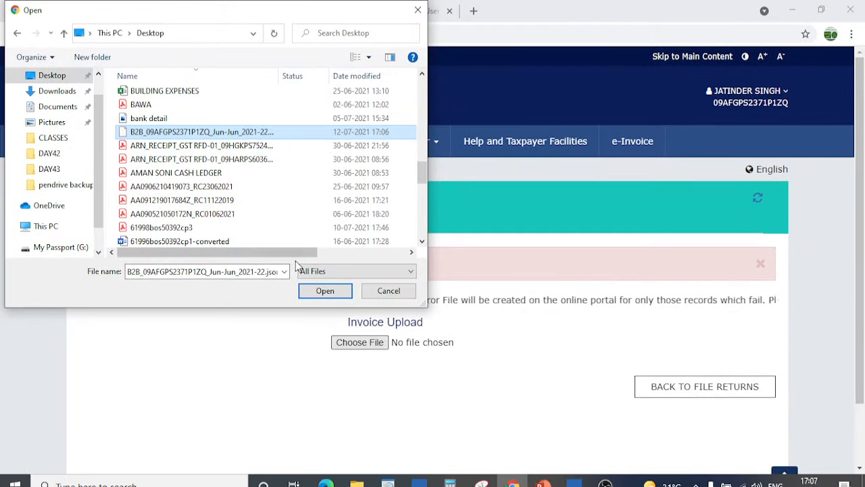
left_click(323, 289)
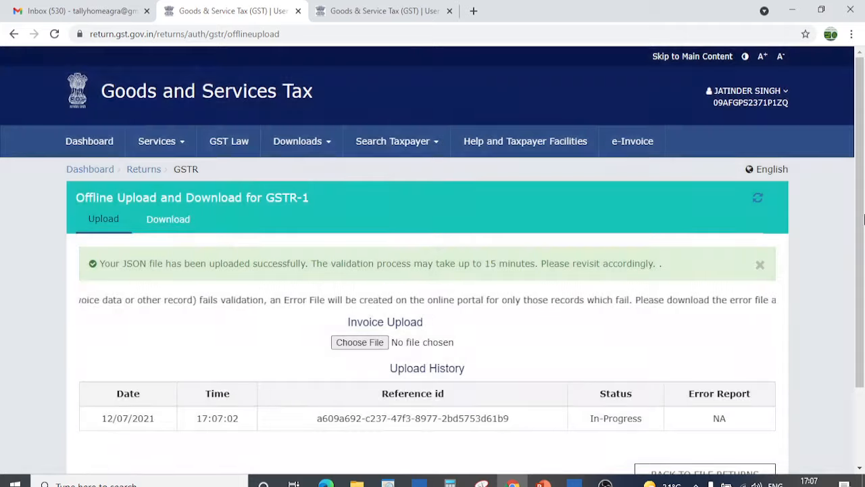
Step: Refresh the GSTR-1 offline upload page and check the uploaded file's processing status in the Upload History
left_click_drag(861, 216, 861, 232)
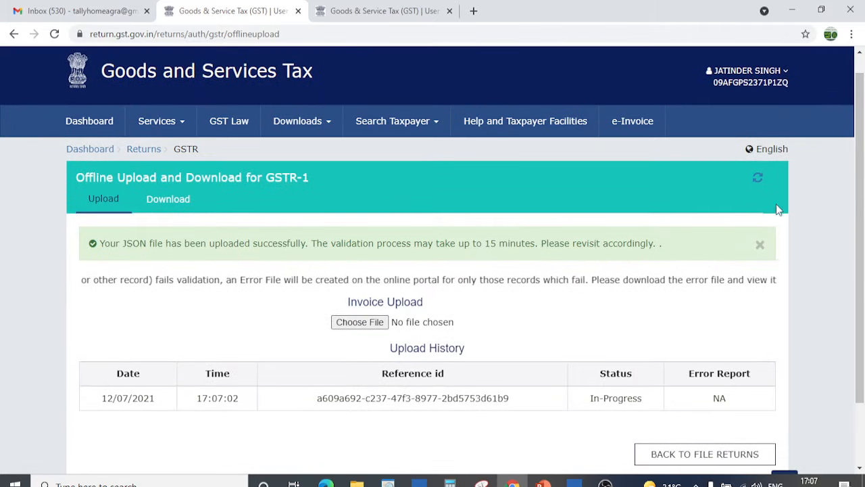
key("ctrl+1")
left_click(755, 177)
left_click_drag(719, 153, 778, 207)
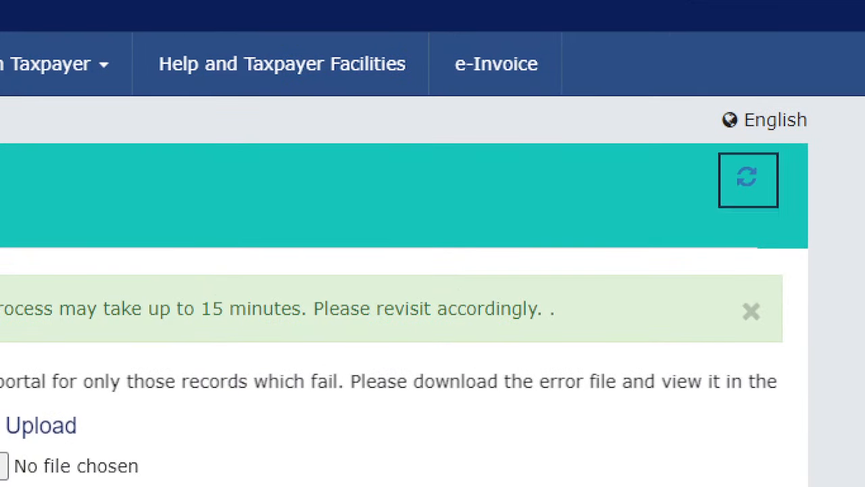
key("Escape")
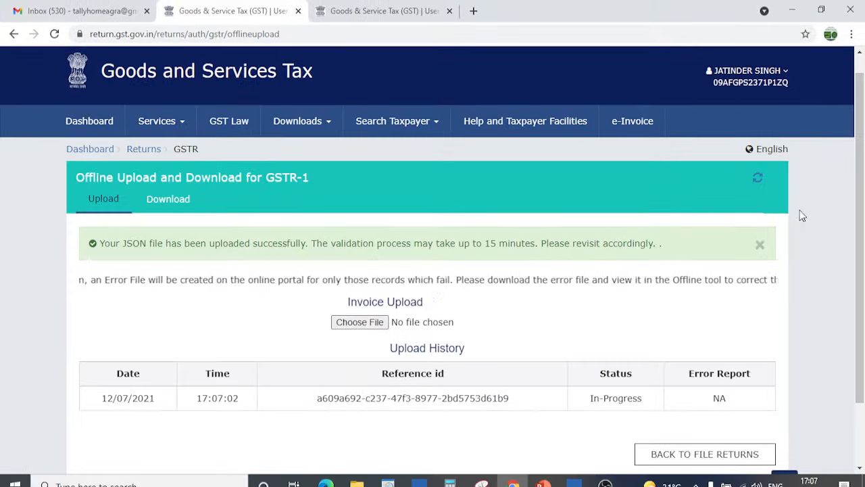
left_click(758, 180)
scroll(628, 306, "down", 1)
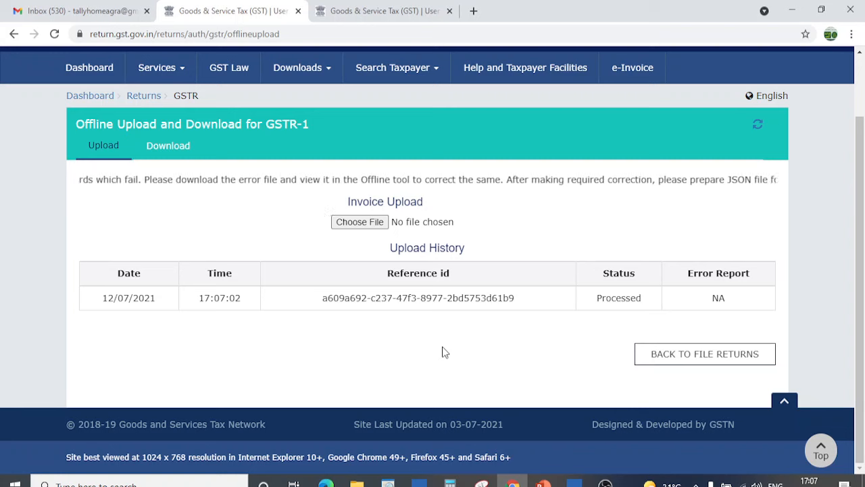
Step: Switch to TallyPrime and set the GSTR-1 report period from 1-4-2021 to 30-6-2021
key("alt+Tab")
key("alt+Tab")
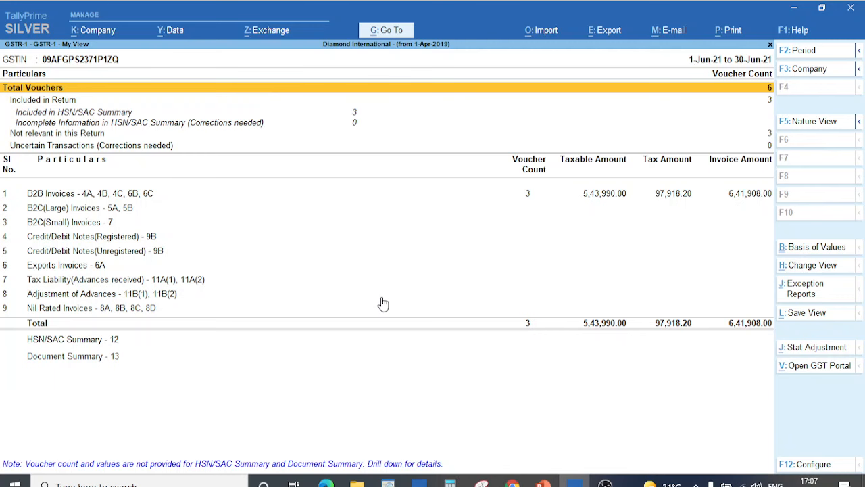
key("F2")
type("1.4")
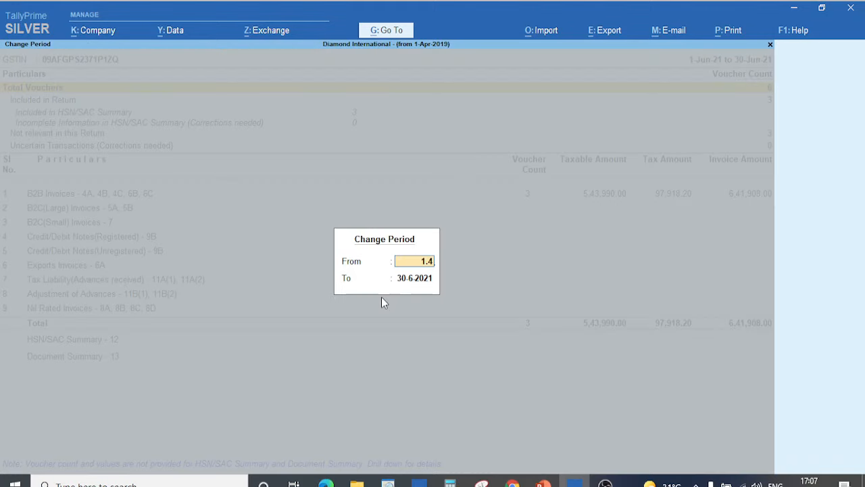
type(".2021")
key("Return")
key("Return")
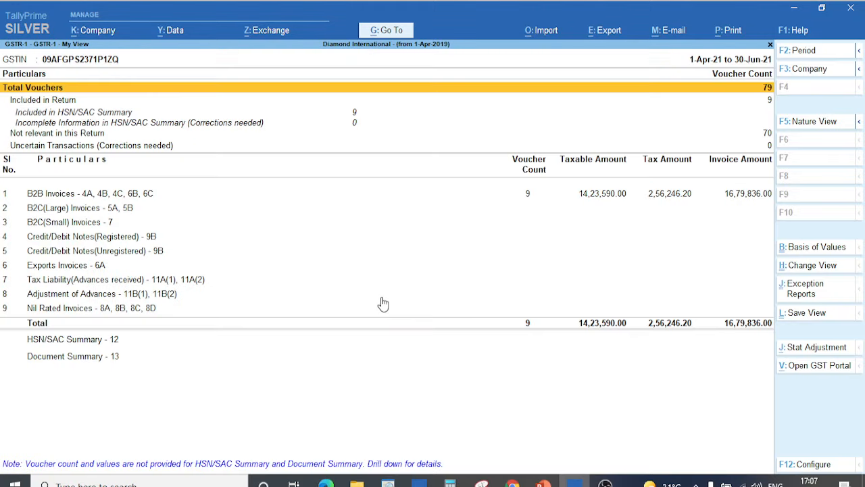
Step: Examine the sections of the April to June GSTR-1 report, from B2C invoices down to HSN/SAC Summary and Document Summary
key("ctrl")
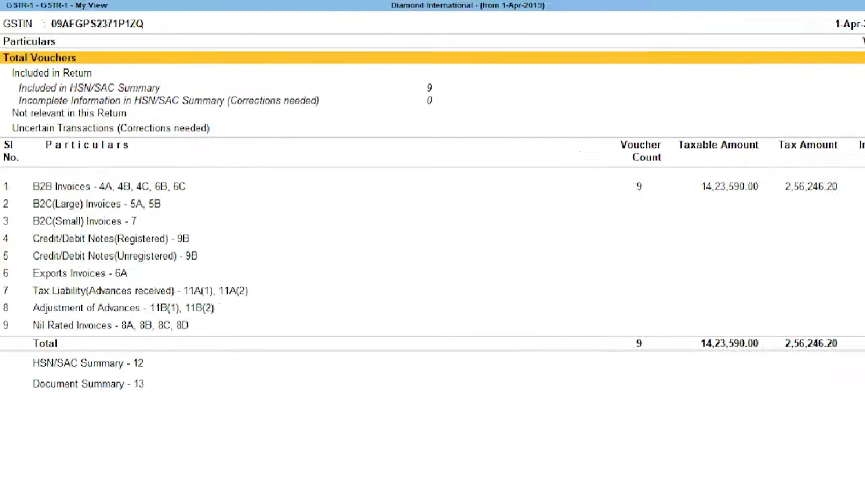
left_click(39, 227)
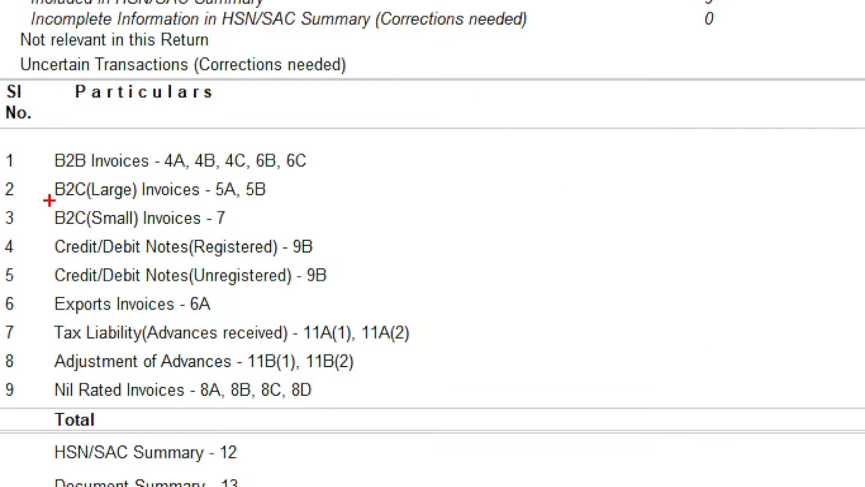
left_click_drag(49, 200, 857, 269)
key("Escape")
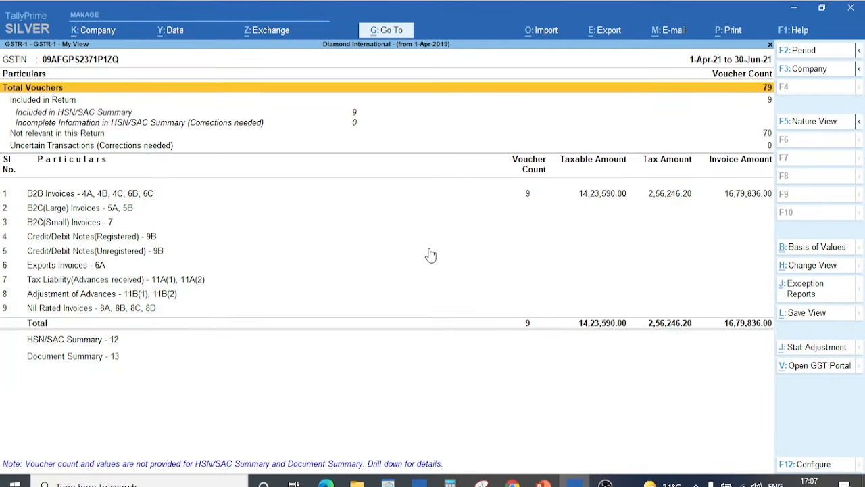
key("Down")
key("Down")
key("Down")
key("Down")
key("Down")
key("Down")
key("Down")
key("Down")
key("Down")
key("Down")
key("Down")
key("Down")
key("Down")
key("Down")
key("Down")
key("Down")
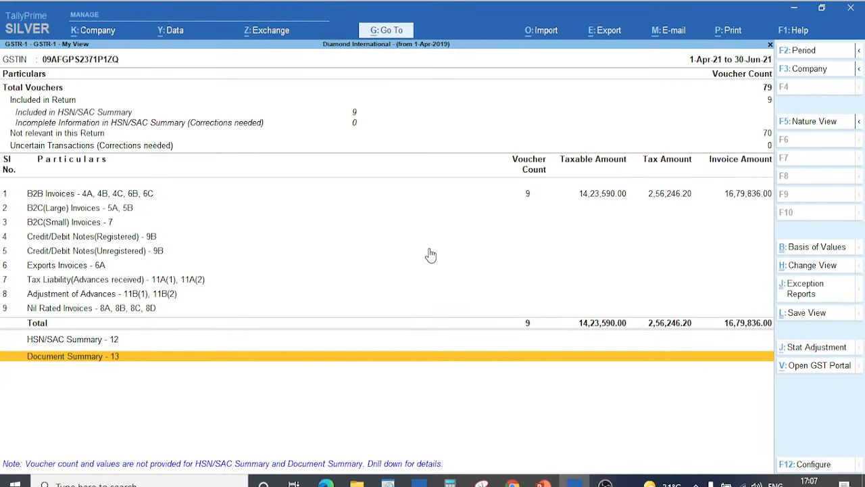
key("Up")
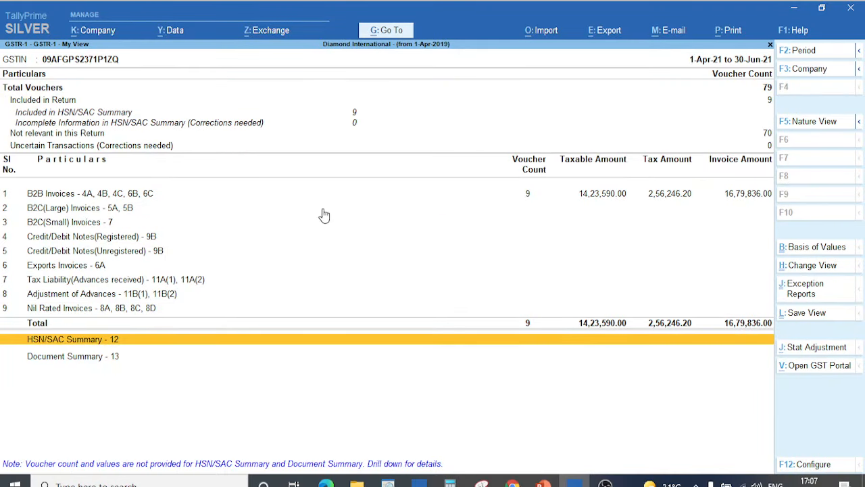
Step: Start the April to June GSTR-1 export with JSON (Data Interchange) as the file format
key("alt+e")
key("Return")
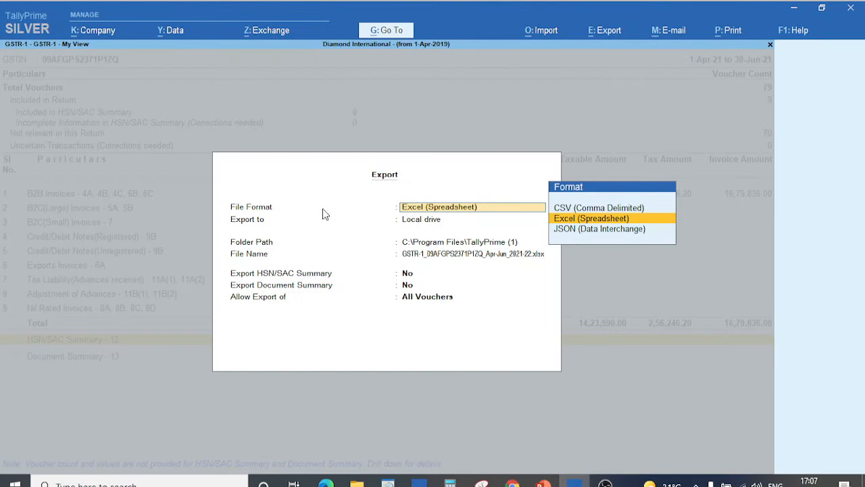
key("Down")
key("Return")
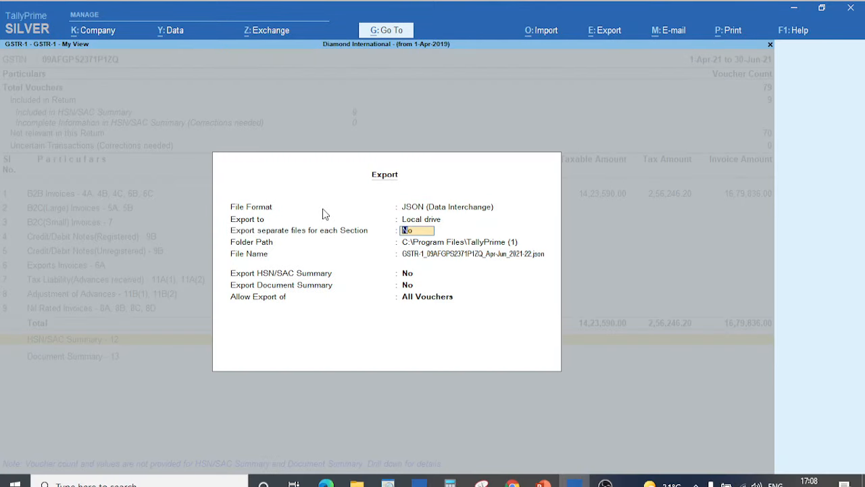
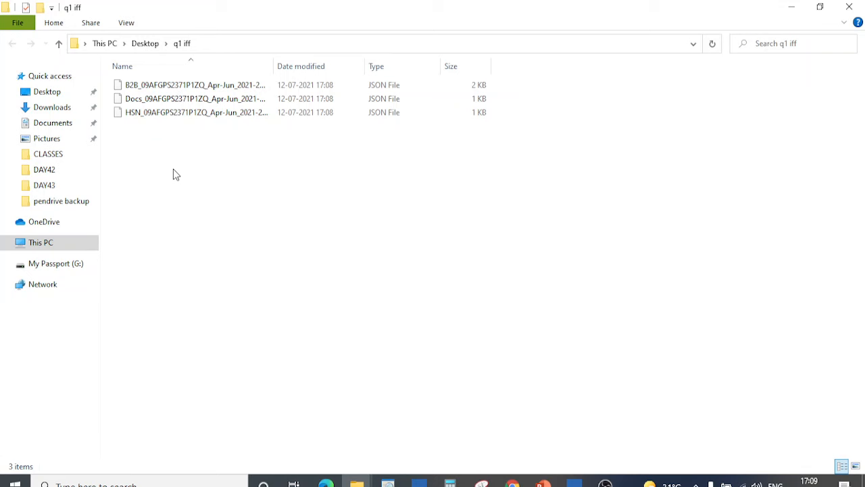
Step: Switch to the GST portal and browse for the invoice upload file in the q1 iff folder on the Desktop
key("alt+Tab")
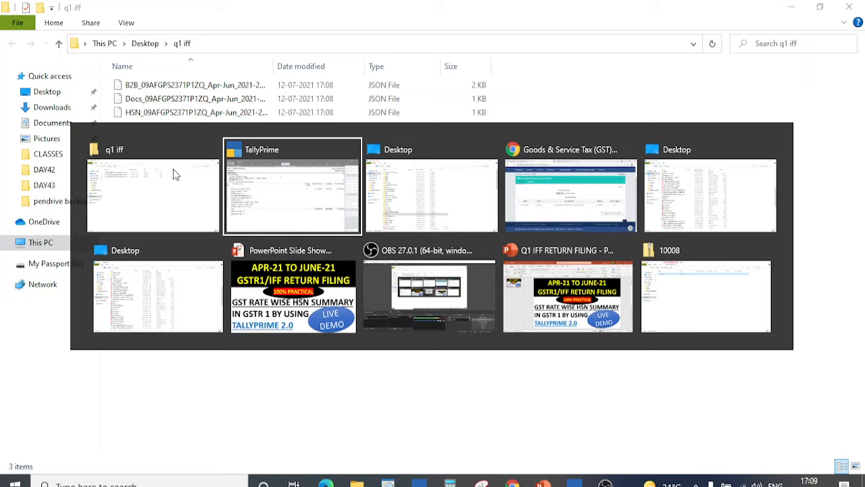
key("alt+Tab")
key("alt+Tab")
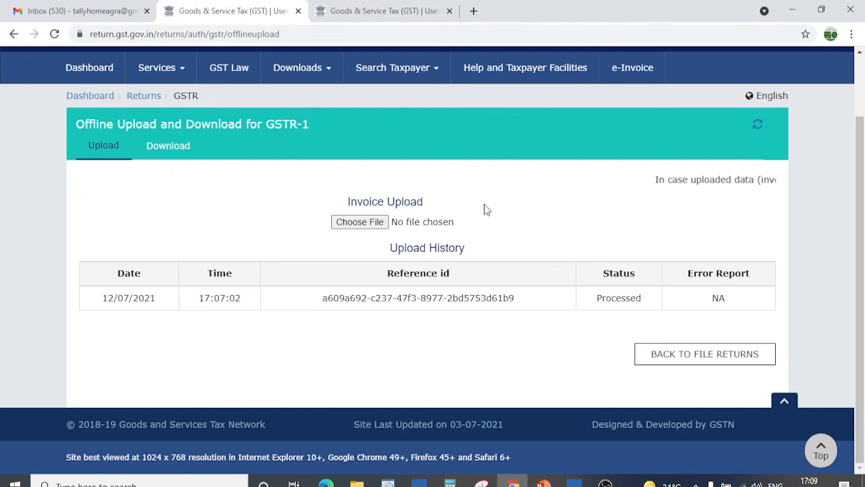
left_click(359, 221)
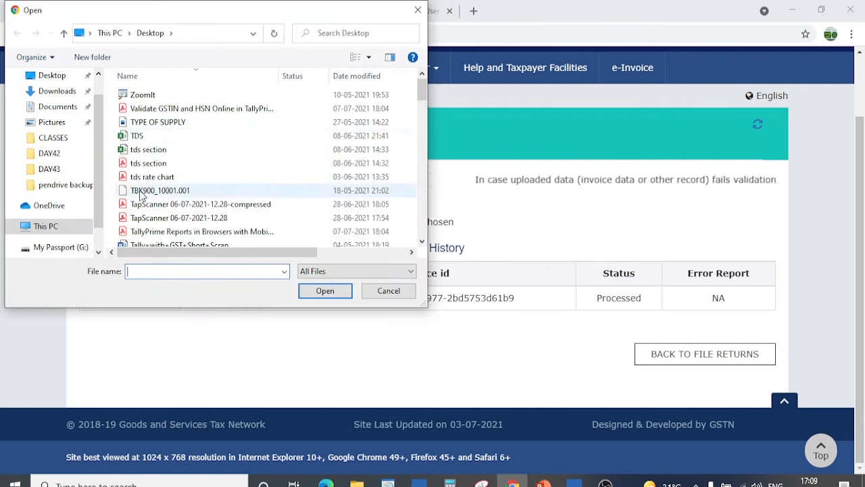
left_click(54, 76)
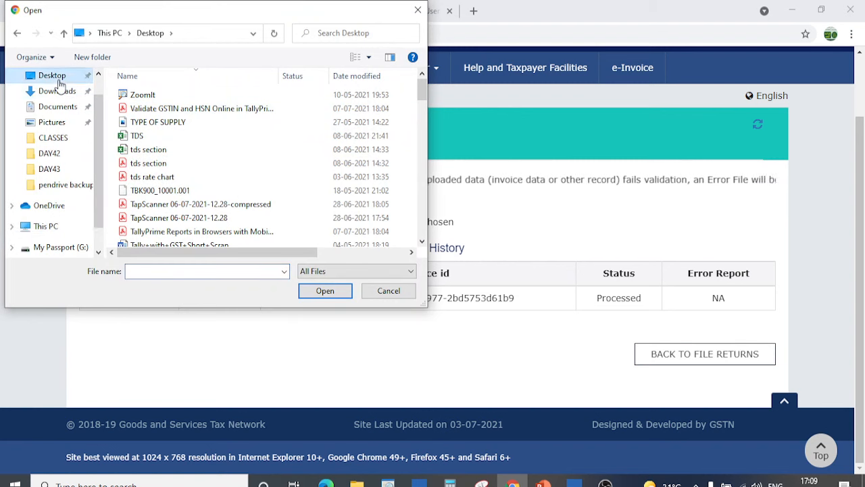
left_click(135, 120)
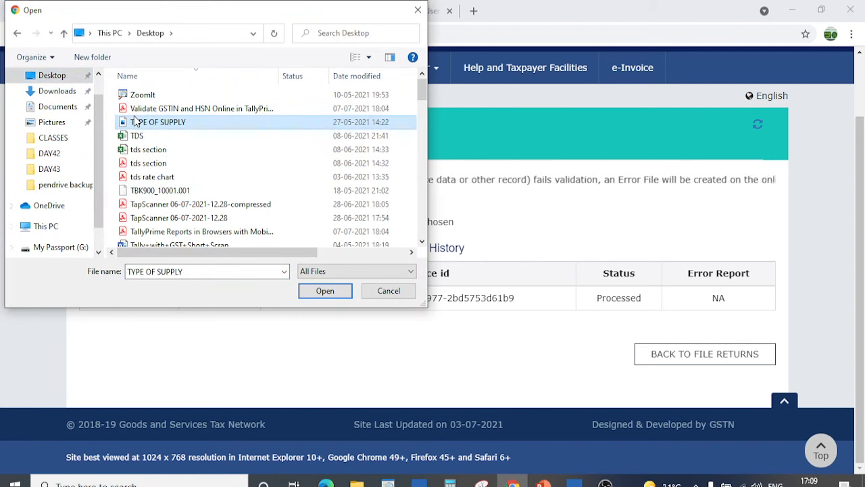
key("q")
key("Down")
key("Up")
key("Up")
key("Up")
key("Up")
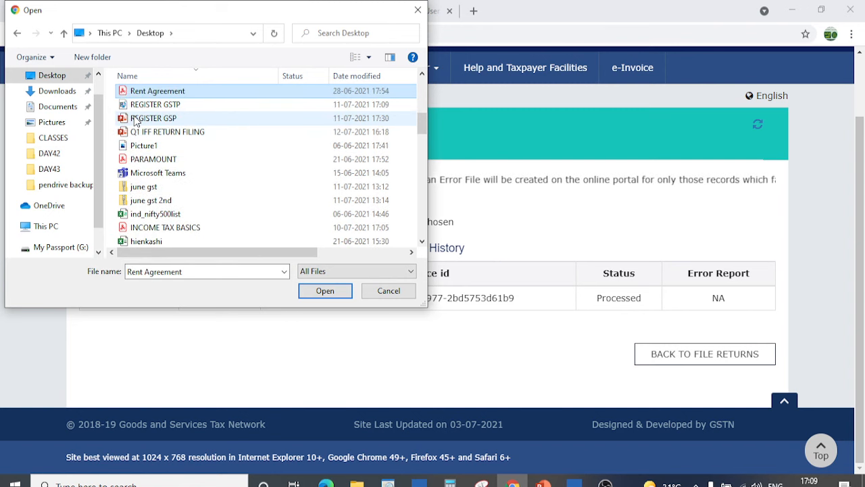
key("i")
key("Down")
key("Up")
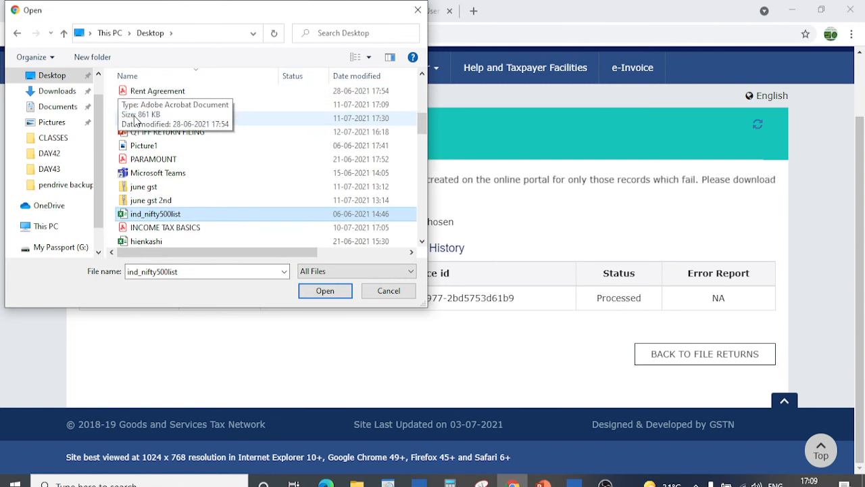
key("q")
key("q")
key("q")
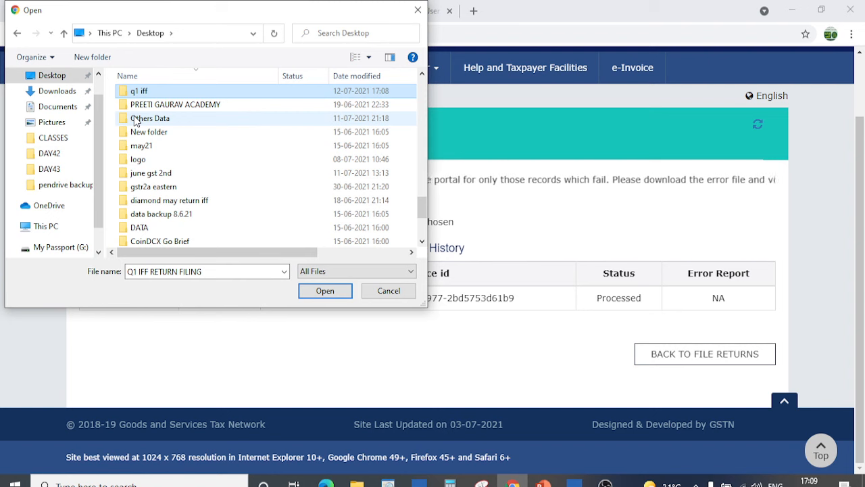
double_click(135, 91)
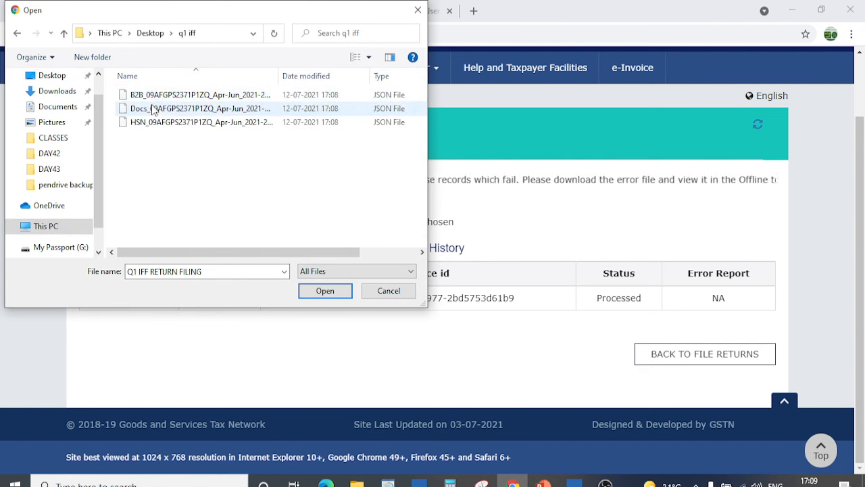
Step: Upload the Apr-Jun 2021 Docs and HSN JSON files in turn and check their status in the Upload History
left_click(154, 110)
double_click(153, 108)
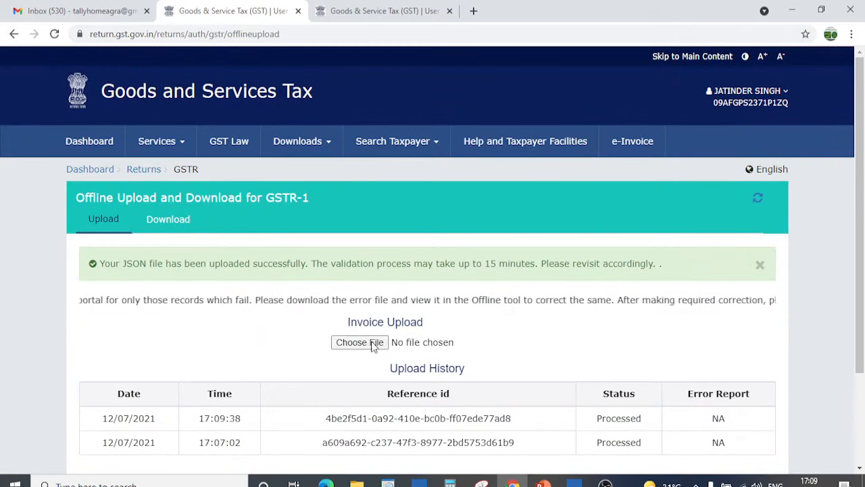
left_click(349, 343)
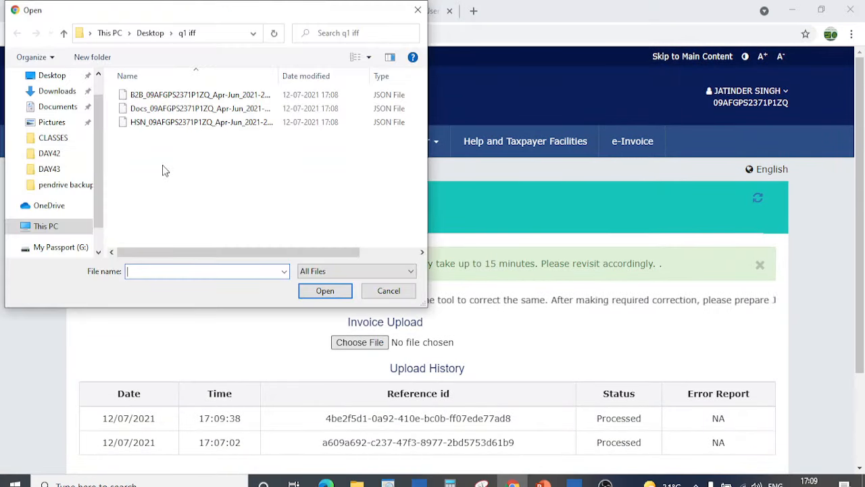
double_click(147, 122)
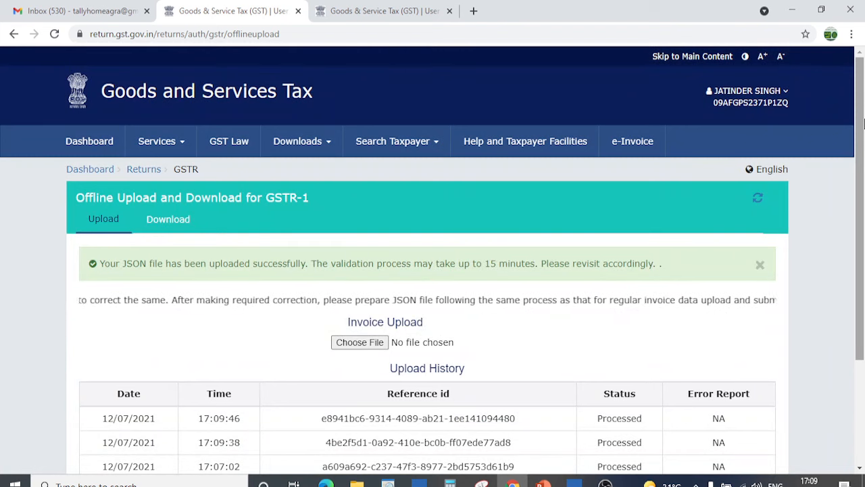
left_click_drag(864, 124, 864, 213)
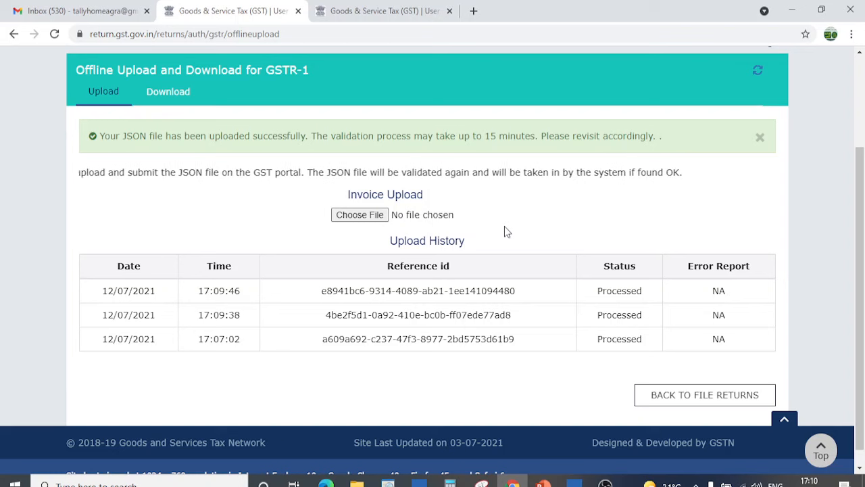
Step: Annotate the upload page with the on-screen note "b2b invoice and credit/debit note"
left_click_drag(501, 204, 501, 230)
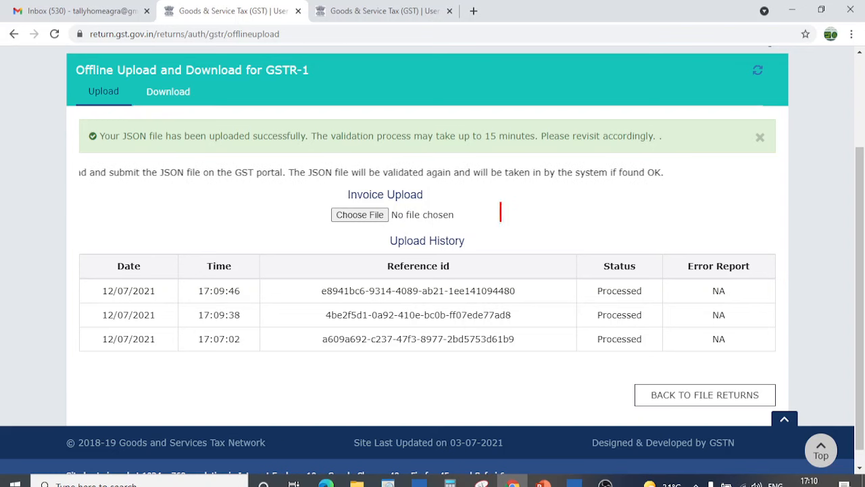
type("b2b invoice ")
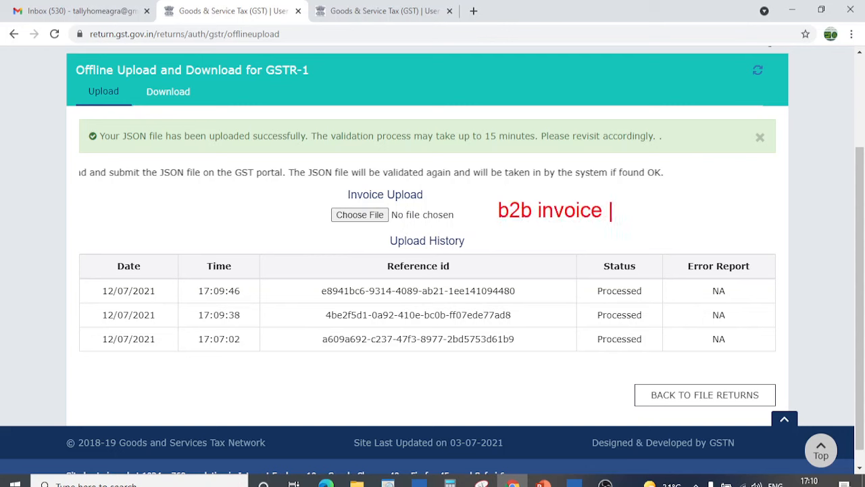
type("and credit.")
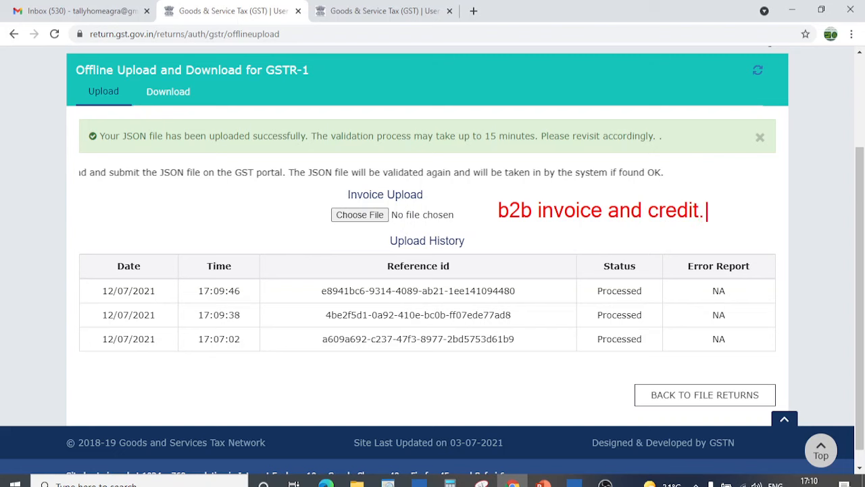
key("BackSpace")
type("/debit j")
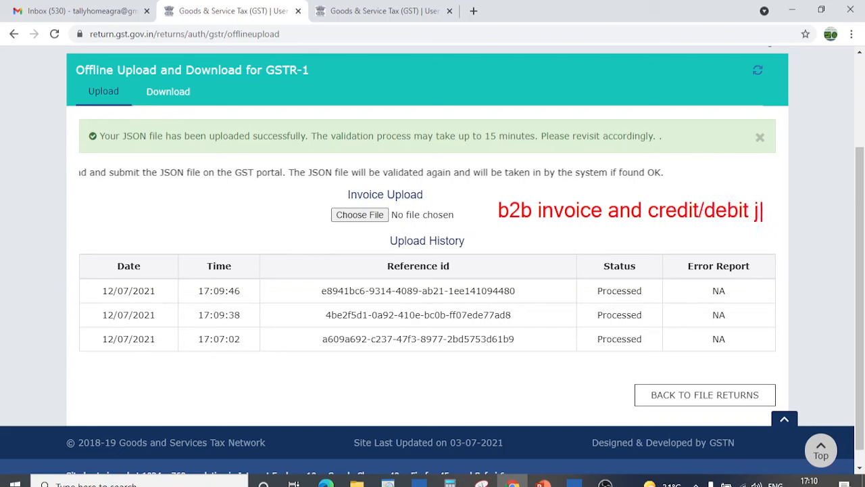
key("BackSpace")
type("note")
key("Return")
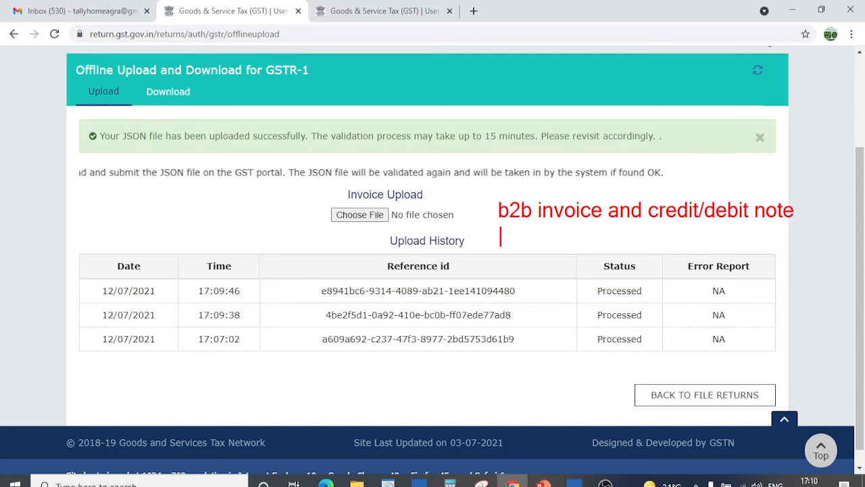
Step: Add the annotation lines "june-2021 b2b invoice upload" and "apr-21 to jun-21" beneath the first note
type("june")
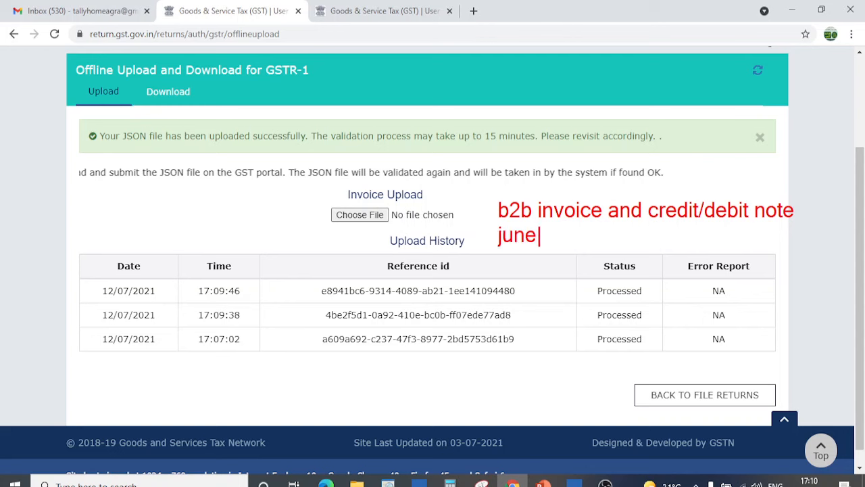
type("-2021 b2")
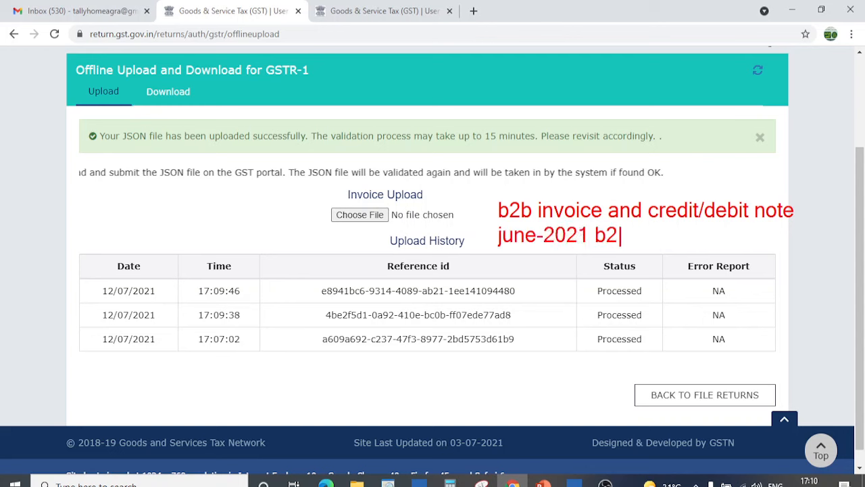
type("b invoice upload")
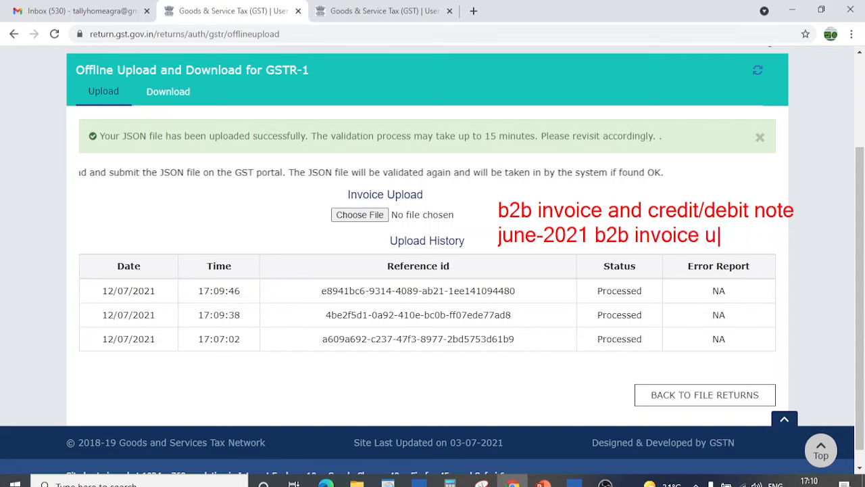
key("Return")
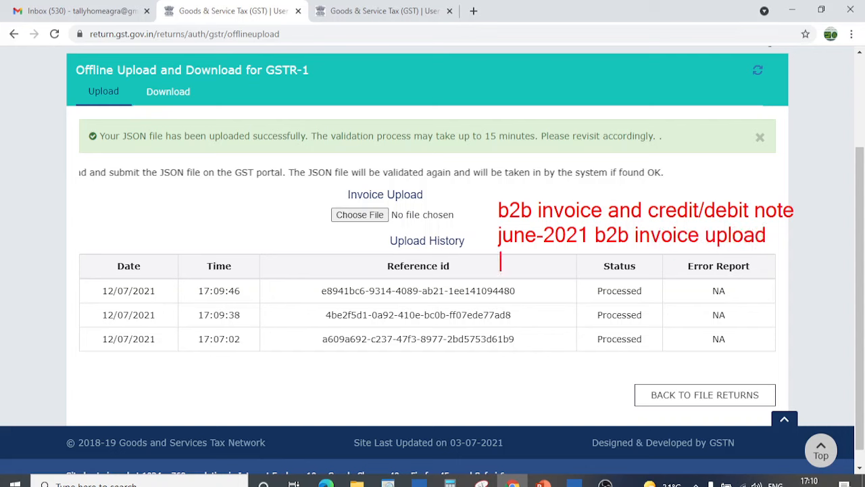
type("apr-21 to jun-21")
key("Return")
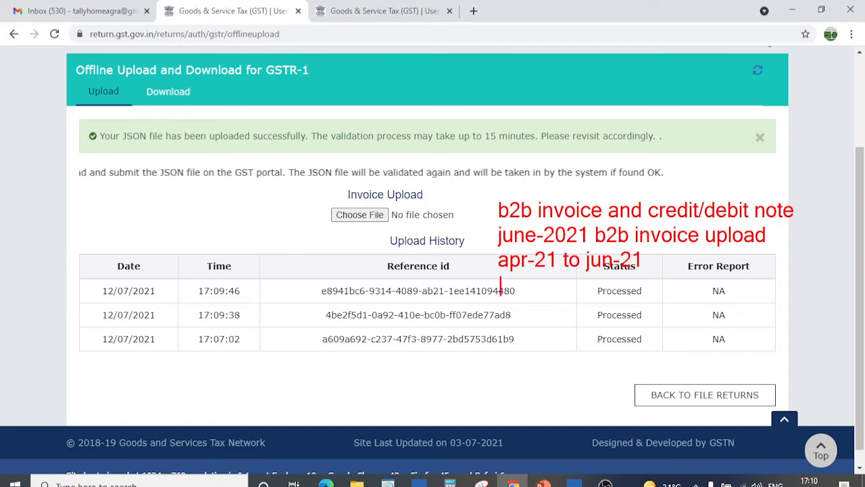
Step: Add the annotation lines "b2c ko bhi upload", "hsn summary ko upload" and "document summary ko upload"
type("b2c ko bhi upload")
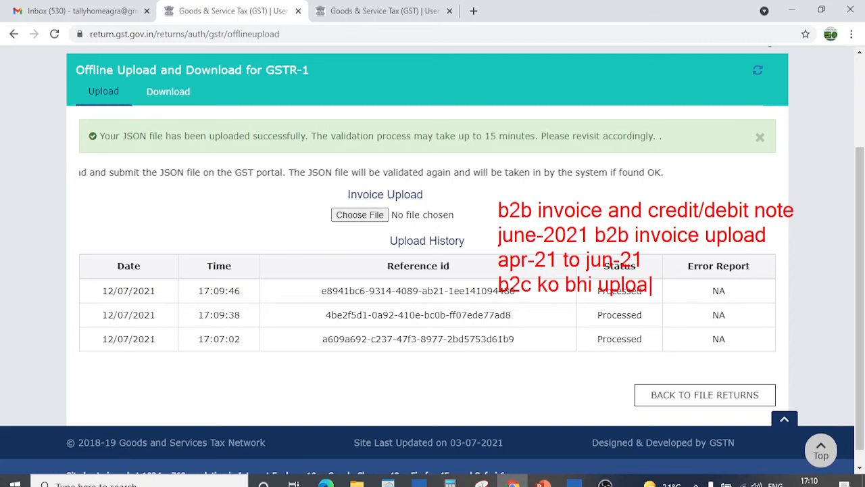
key("Return")
type("hsn sum")
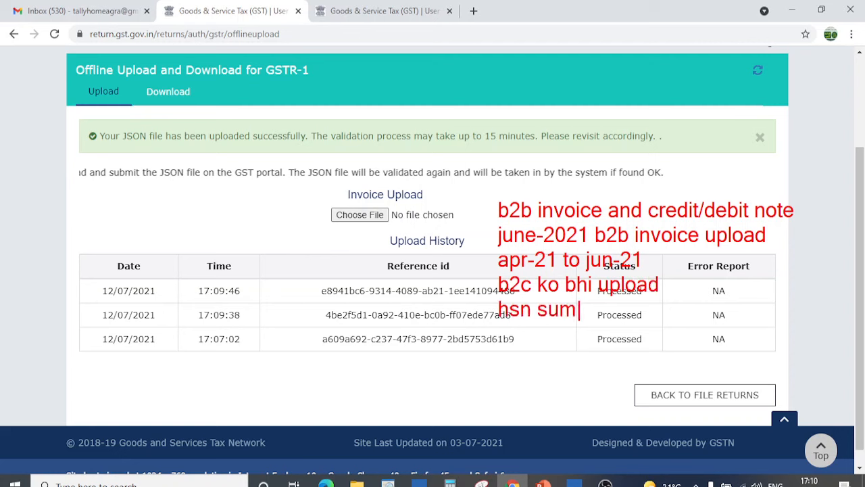
type("mary ko upload")
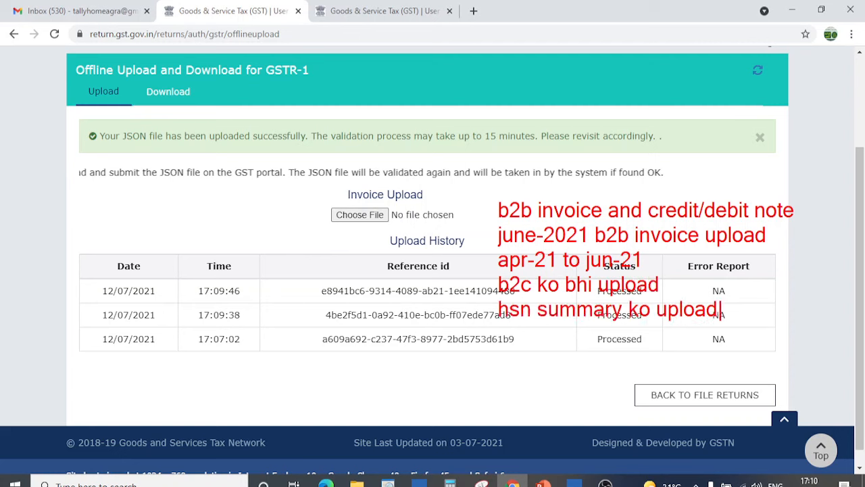
key("Return")
type("document su")
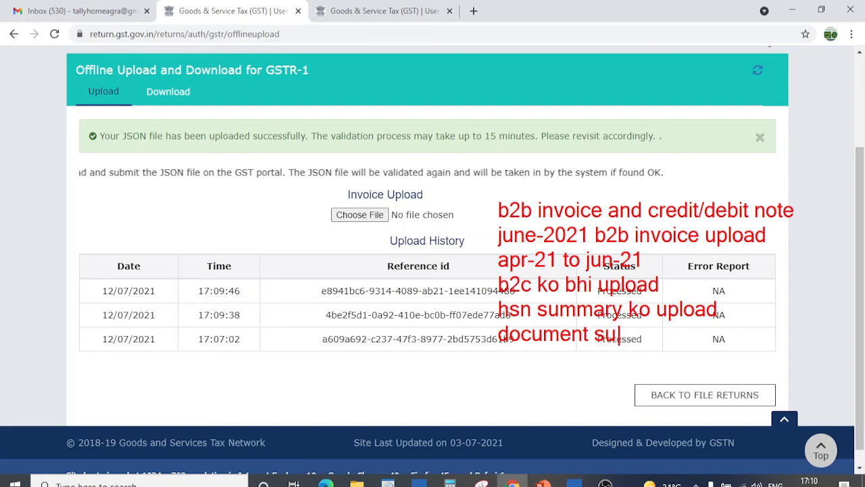
type("mmary ko upload")
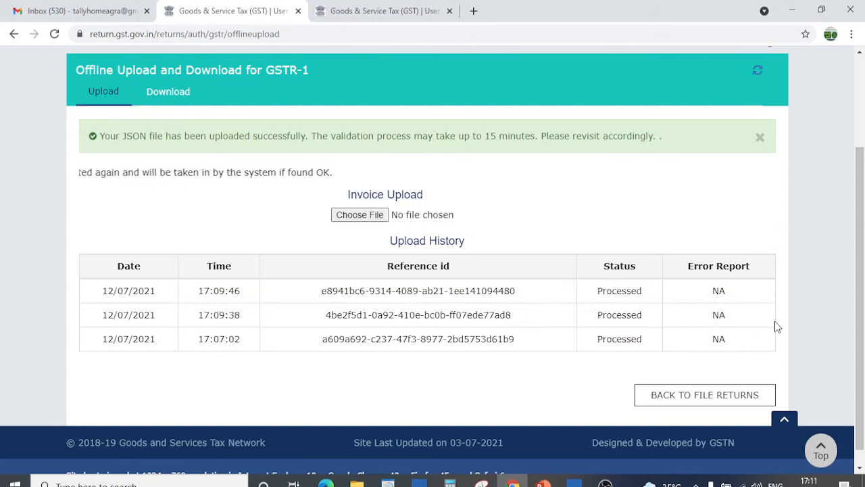
Step: Return to the GSTR-1 return page and check the totals in the B2B Invoices section
left_click(739, 392)
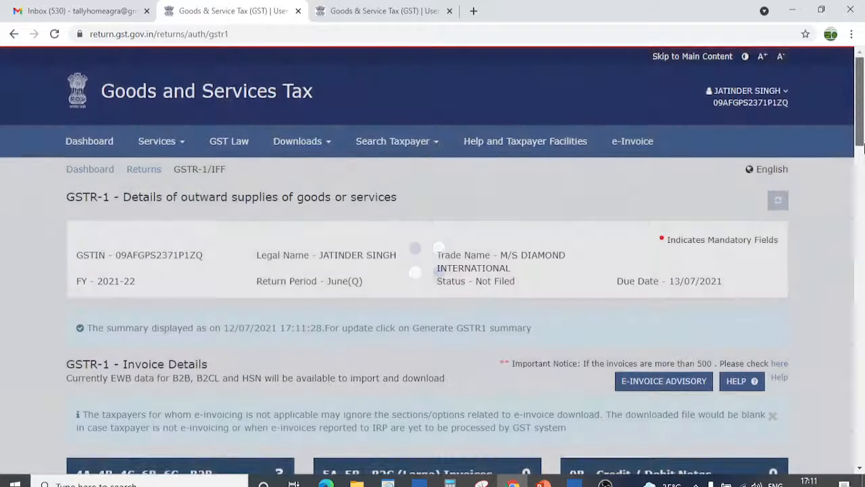
scroll(293, 282, "down", 5)
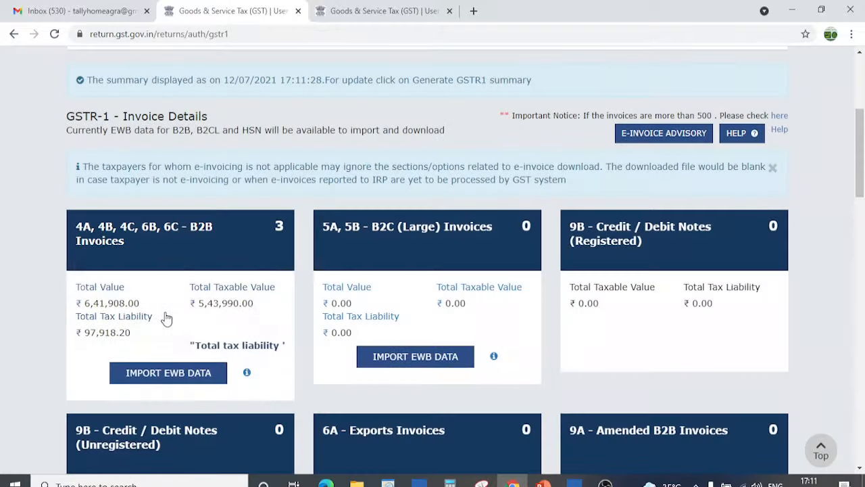
Step: Switch to TallyPrime and set the GSTR-1 report period from 1-6-2021 to 30-6-2021 to compare the B2B totals
key("alt+Tab")
key("alt+Tab")
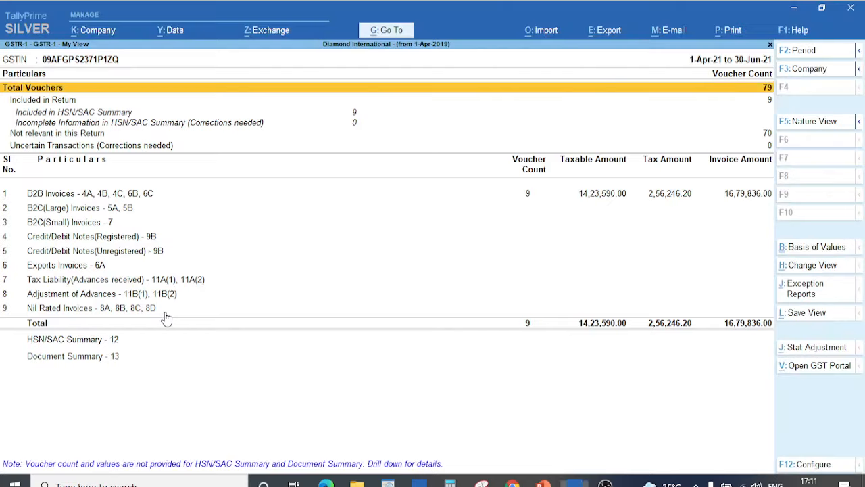
key("F2")
type("1.6")
key("Return")
key("Return")
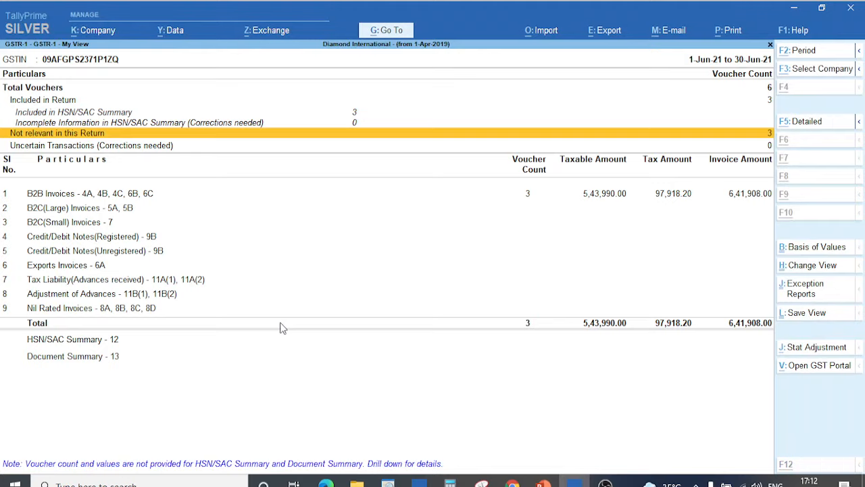
Step: Set the GSTR-1 report period from 1-4-2021 to 30-6-2021
key("F2")
type("1.4.2021")
key("Return")
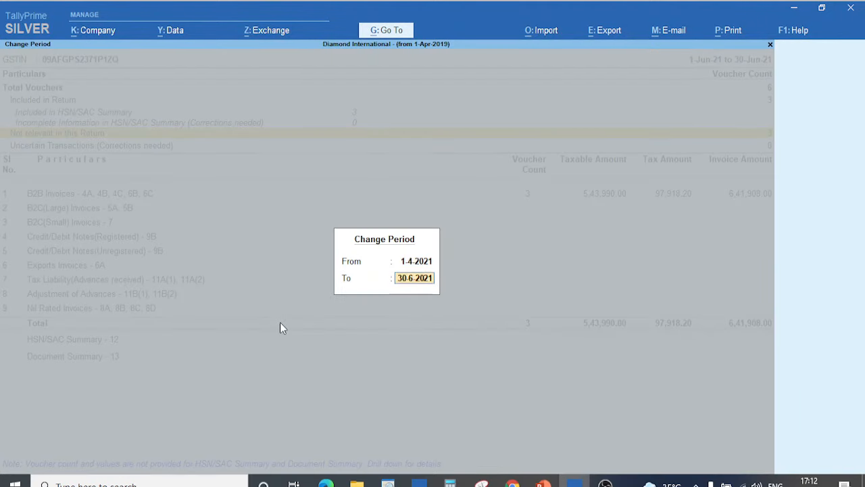
key("Return")
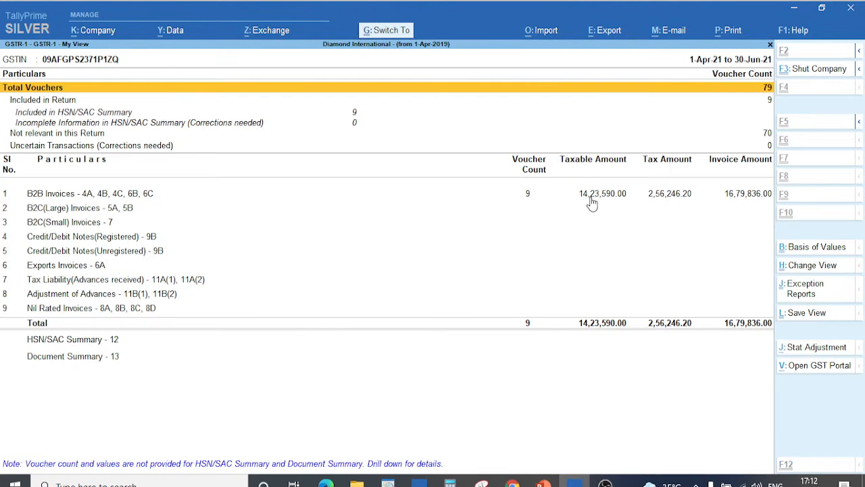
Step: Highlight the quarterly B2B amounts in the report and switch to the GST portal to compare its HSN-wise summary and Documents Issued
key("ctrl+1")
left_click(589, 195)
left_click_drag(551, 168, 727, 255)
key("Escape")
key("alt+Tab")
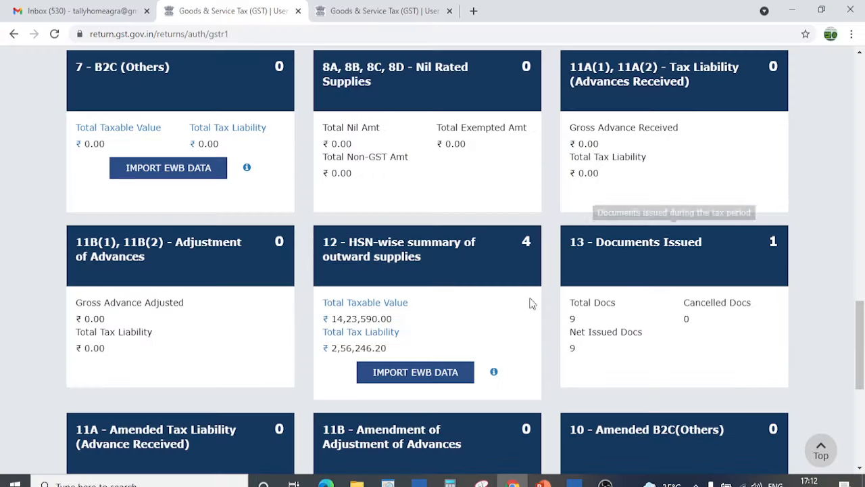
Step: Highlight the totals of the HSN-wise summary, check its processed records by HSN code, and go back to the GSTR-1 page
key("ctrl+1")
left_click(322, 342)
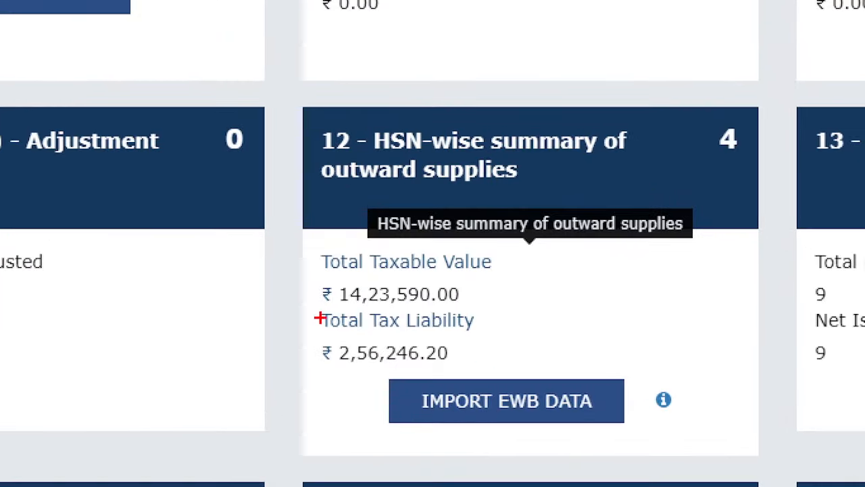
left_click_drag(309, 288, 505, 299)
key("Escape")
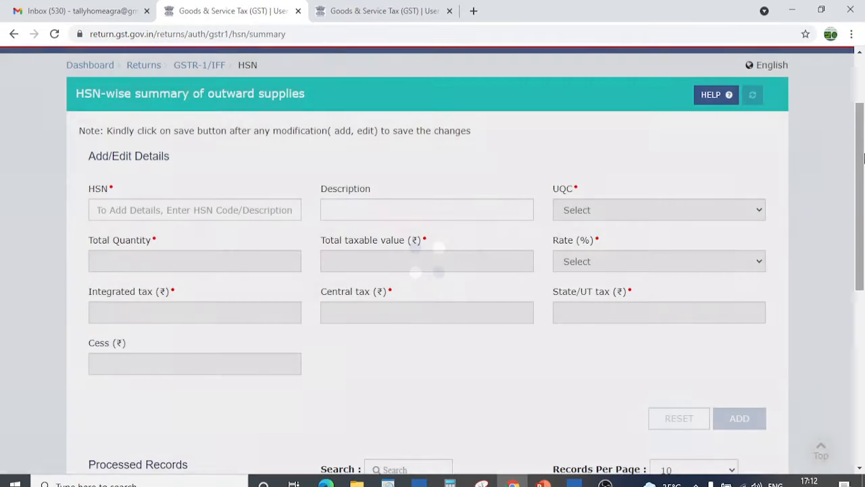
left_click_drag(862, 165, 864, 320)
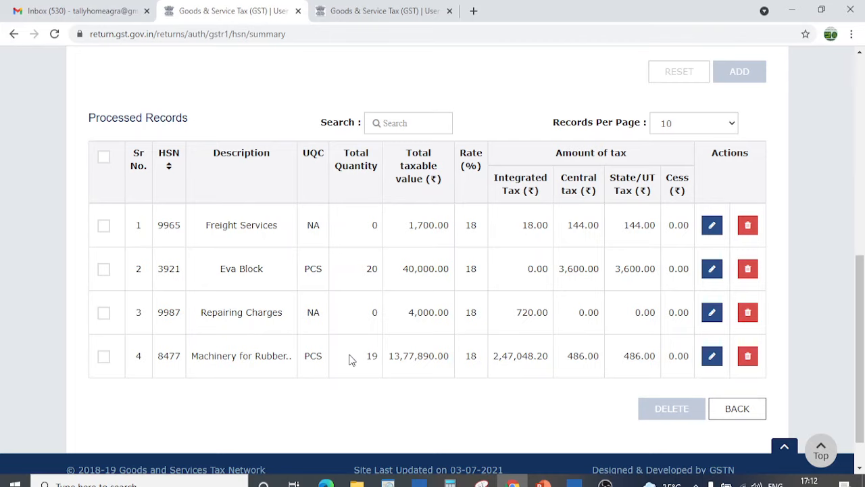
left_click(747, 414)
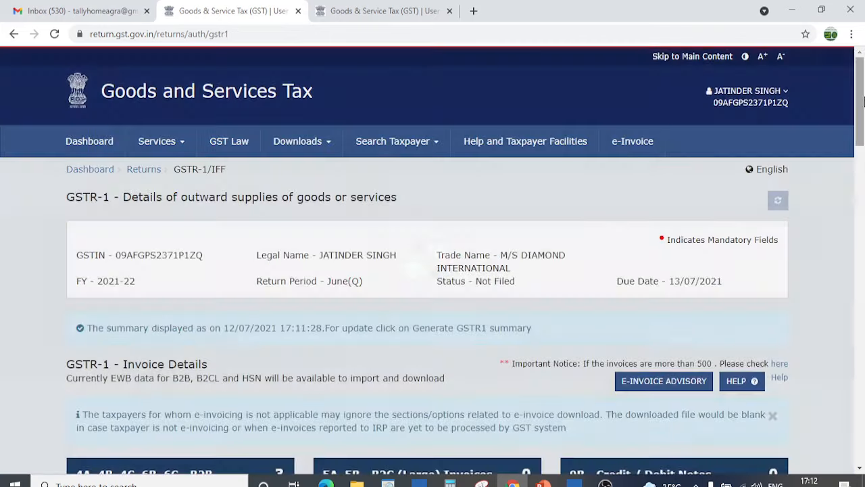
Step: Locate Documents Issued on the return page, then switch to TallyPrime and open the GSTR-1 Document Summary for comparison
left_click_drag(864, 100, 864, 347)
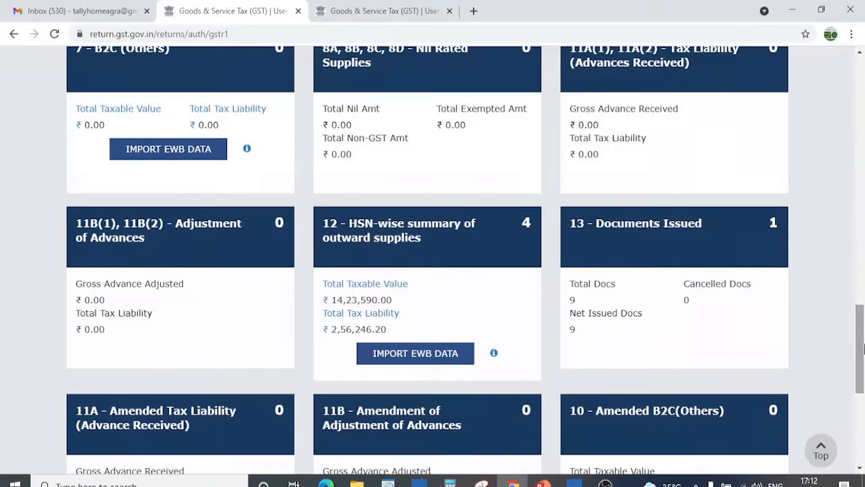
key("alt+Tab")
key("Down")
key("Down")
key("Down")
key("Down")
key("Down")
key("Down")
key("Down")
key("Down")
key("Down")
key("Down")
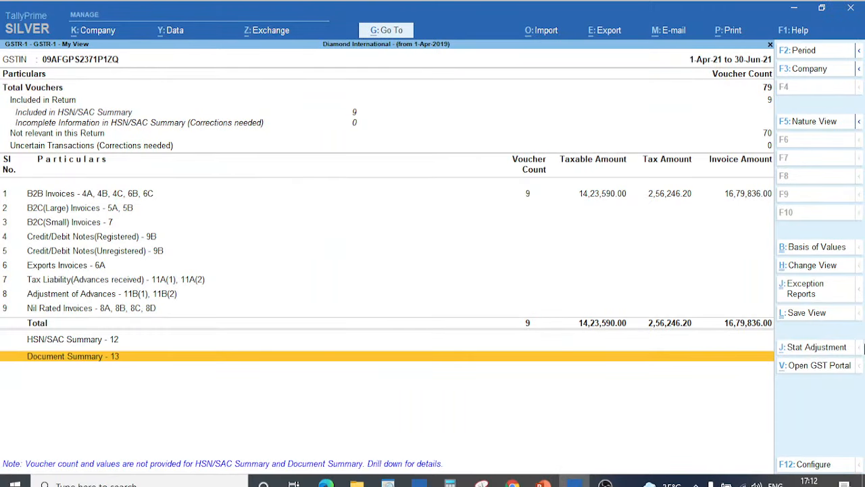
key("Return")
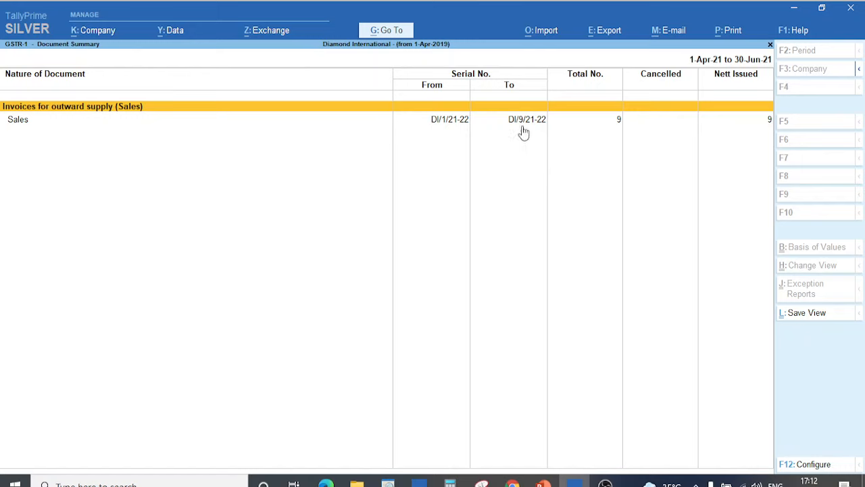
Step: Switch to the GST portal, check the invoice serial range and counts in Documents Issued, and return to the GSTR-1 page
key("alt+Tab")
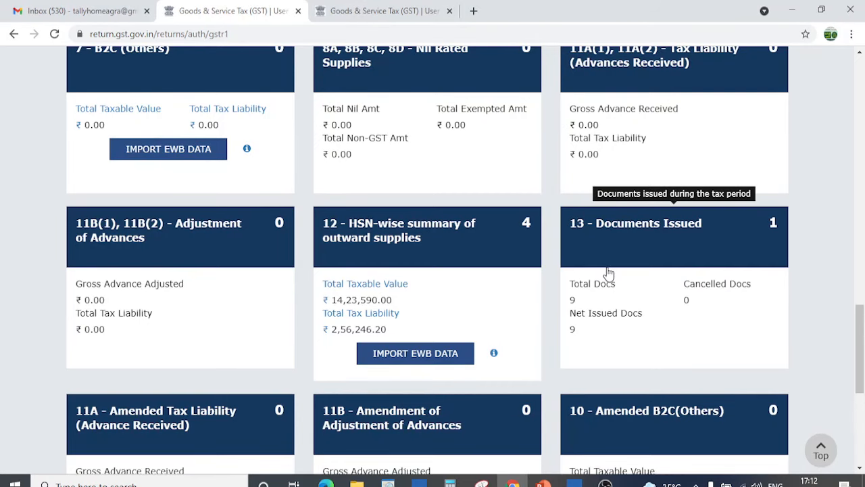
left_click(649, 263)
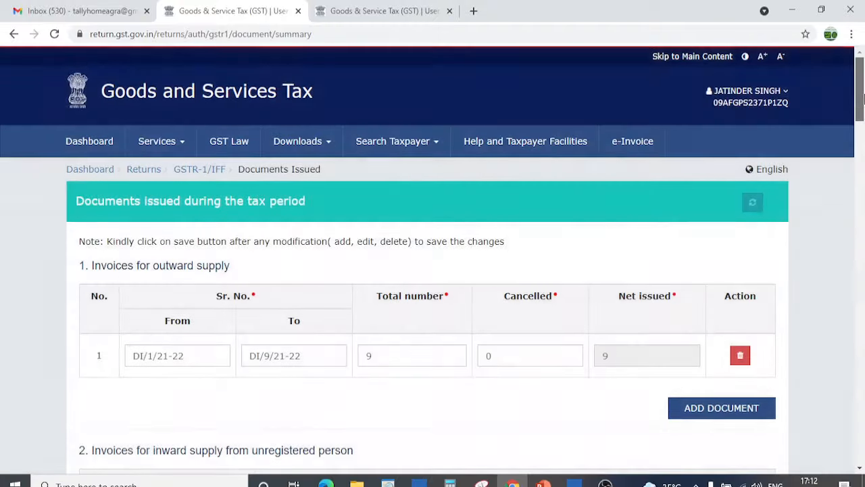
left_click_drag(862, 104, 862, 137)
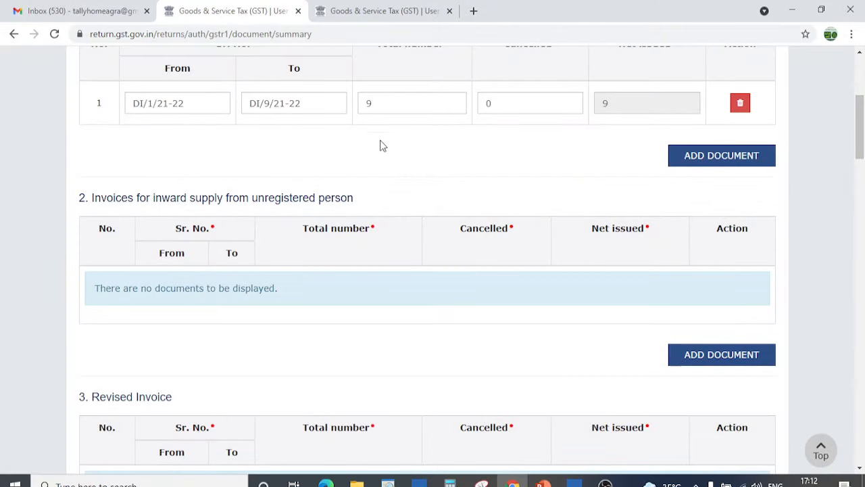
left_click_drag(860, 152, 860, 454)
left_click(684, 378)
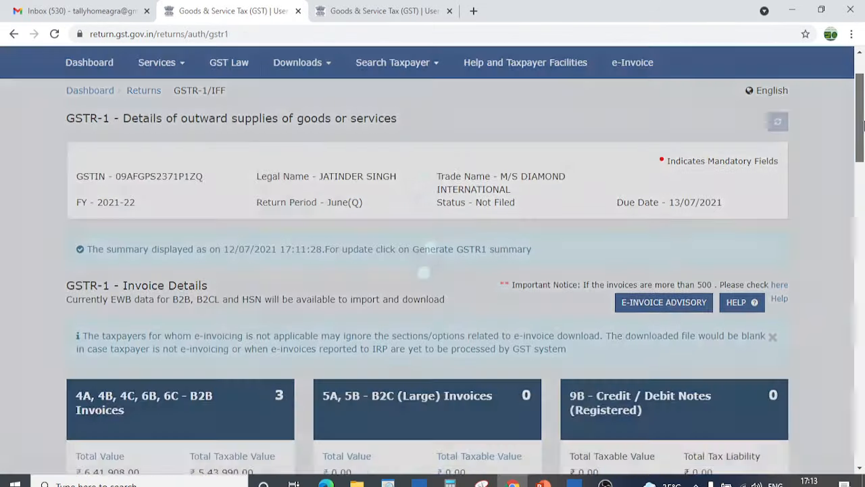
Step: Review the GSTR-1 return page from the B2B Invoices section down to the preview, submit and file return options
left_click_drag(863, 125, 863, 156)
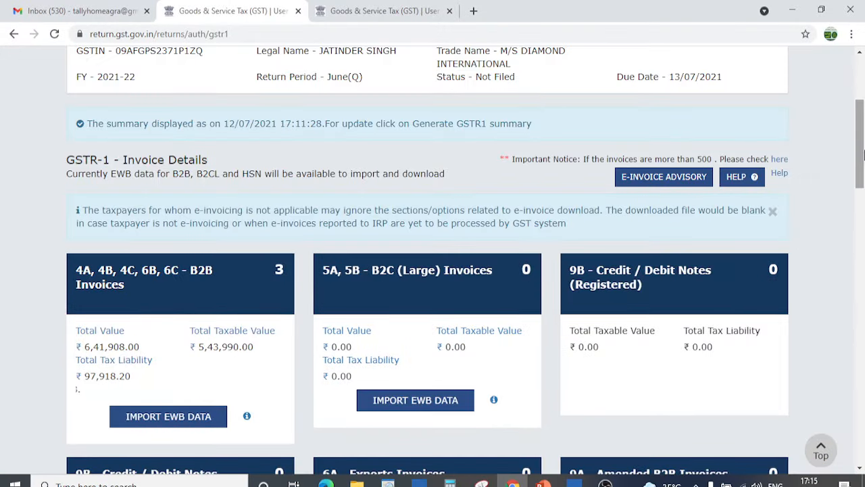
left_click_drag(864, 130, 863, 420)
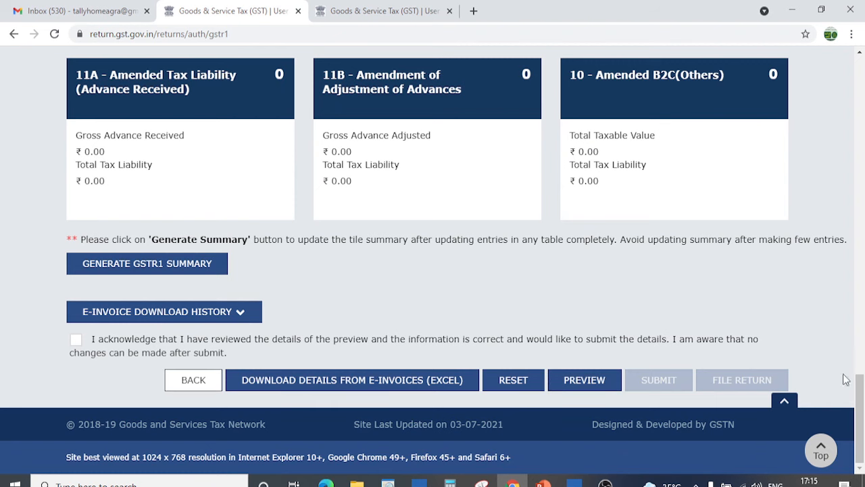
left_click_drag(863, 404, 864, 167)
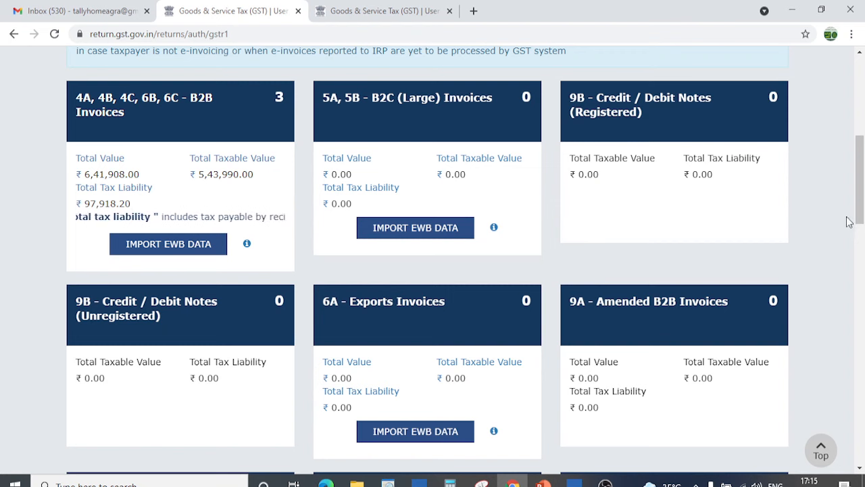
left_click_drag(863, 200, 863, 205)
Step: Switch to the PowerPoint slide show on the April to June 2021 GSTR-1/IFF return filing
key("alt+Tab")
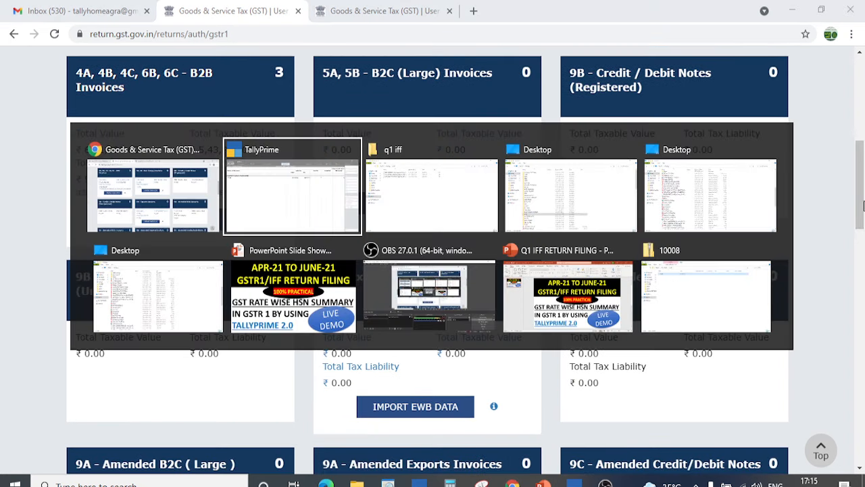
key("Tab")
key("Tab")
key("Tab")
key("Tab")
key("Tab")
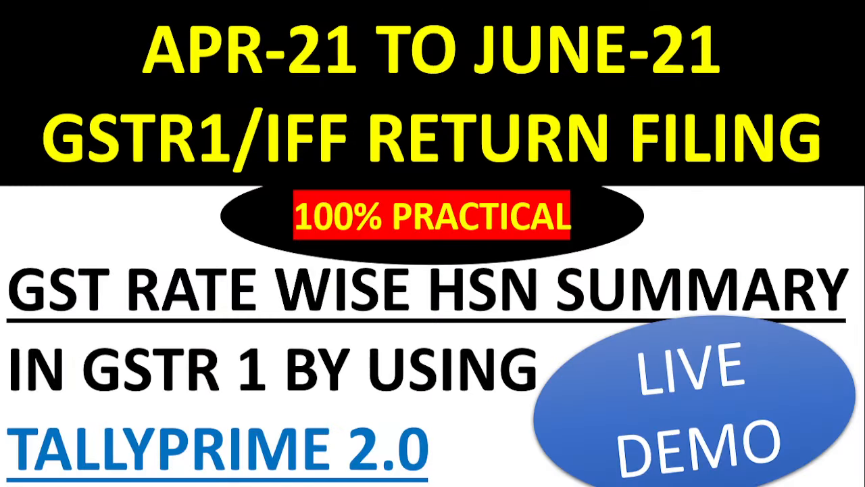